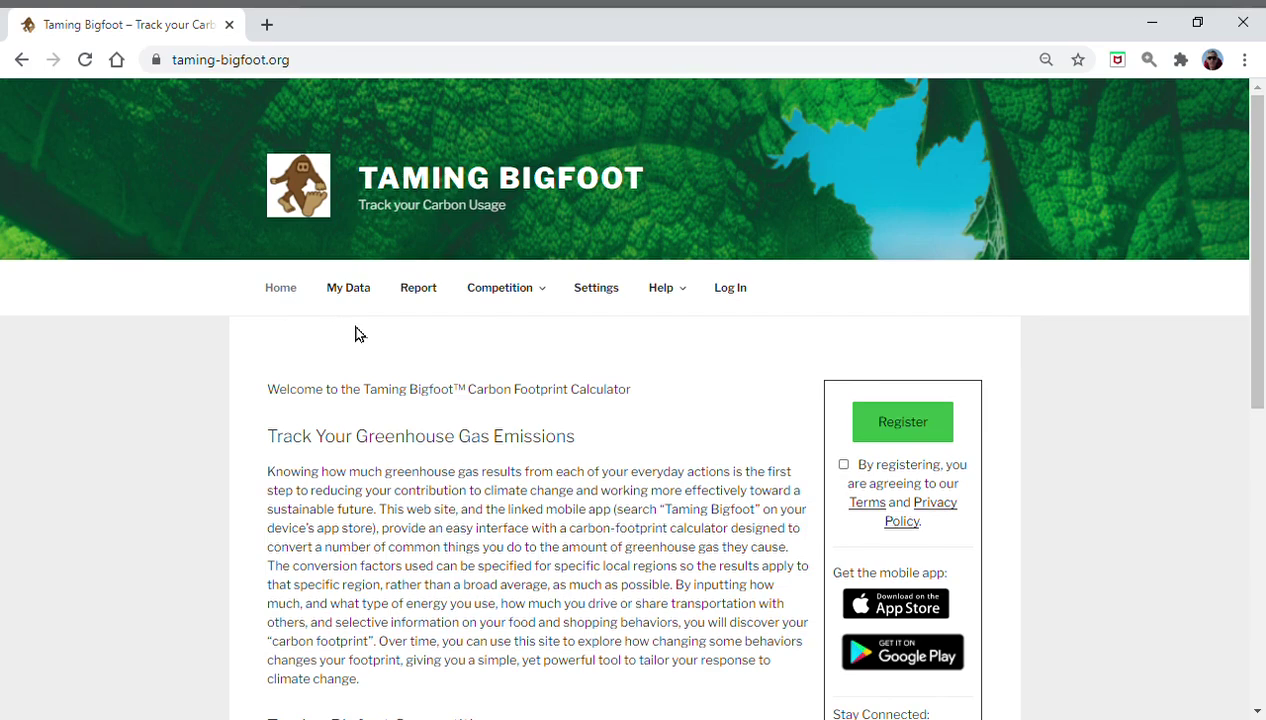
Log in to the Taming Bigfoot site with the first listed Google account.
click(731, 290)
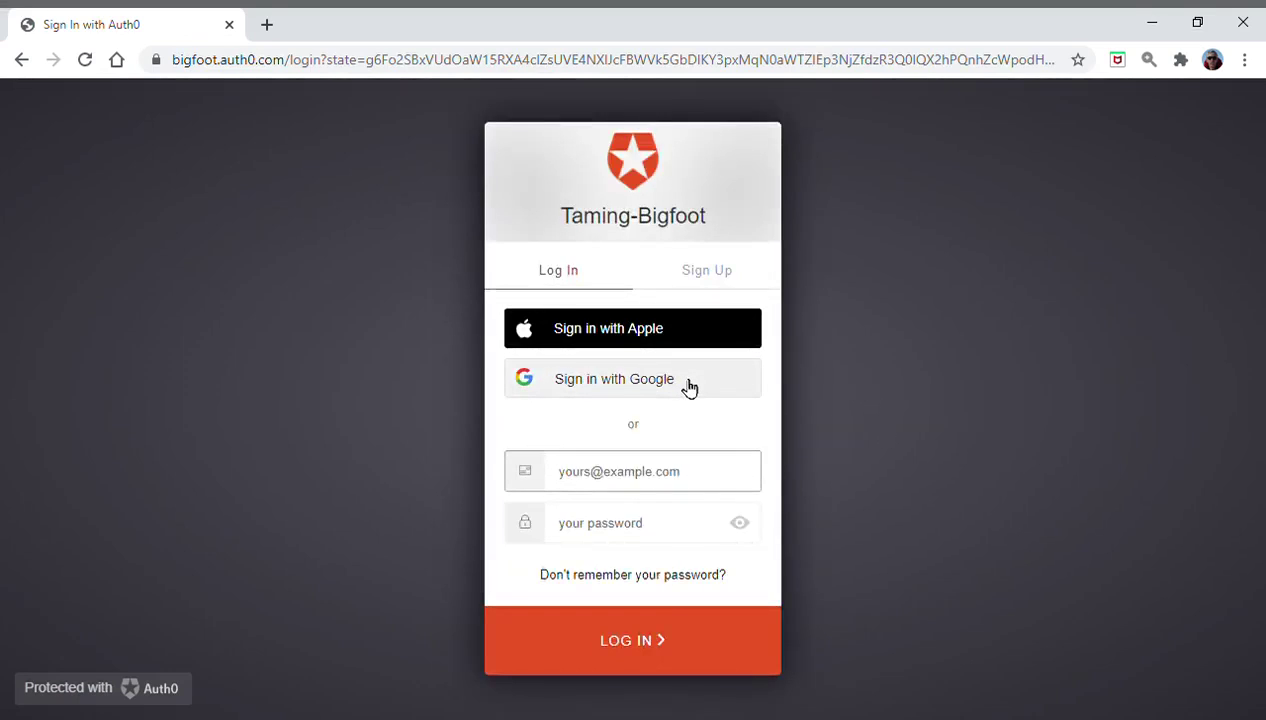
click(688, 386)
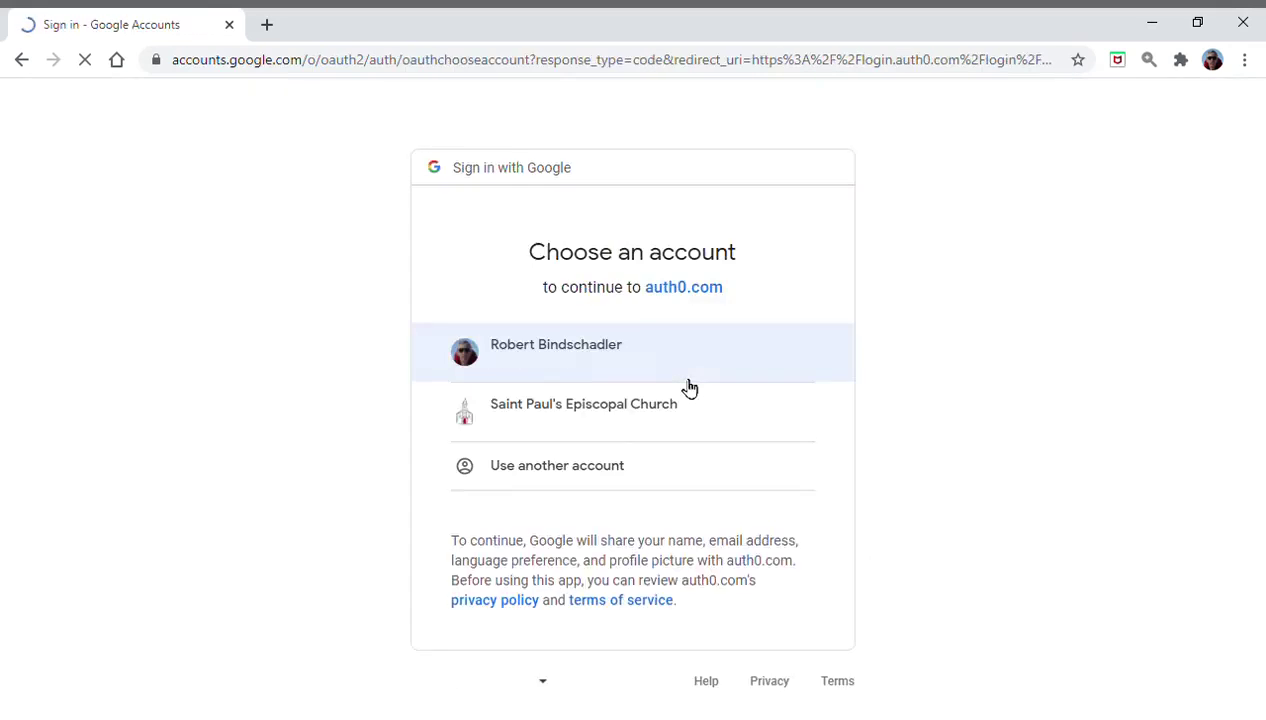
double_click(677, 364)
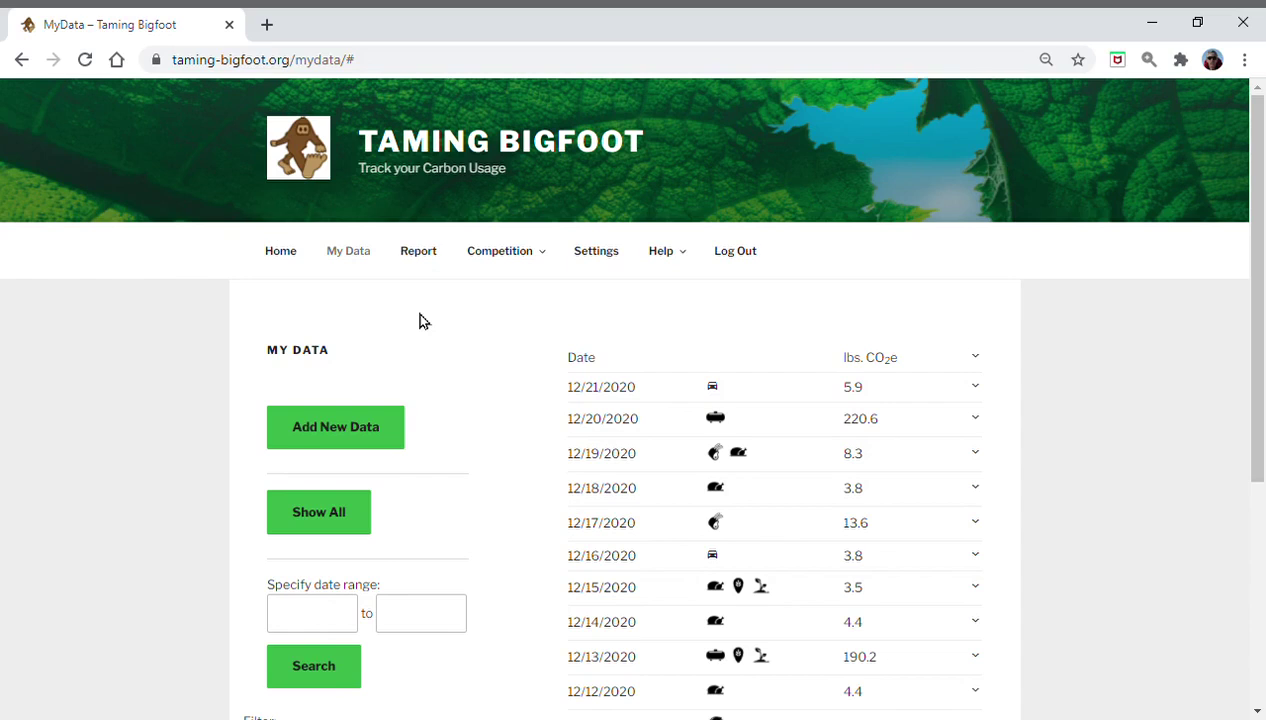
Start a new data entry and record 30 gallons of propane under home energy.
scroll(419, 320, down, 1)
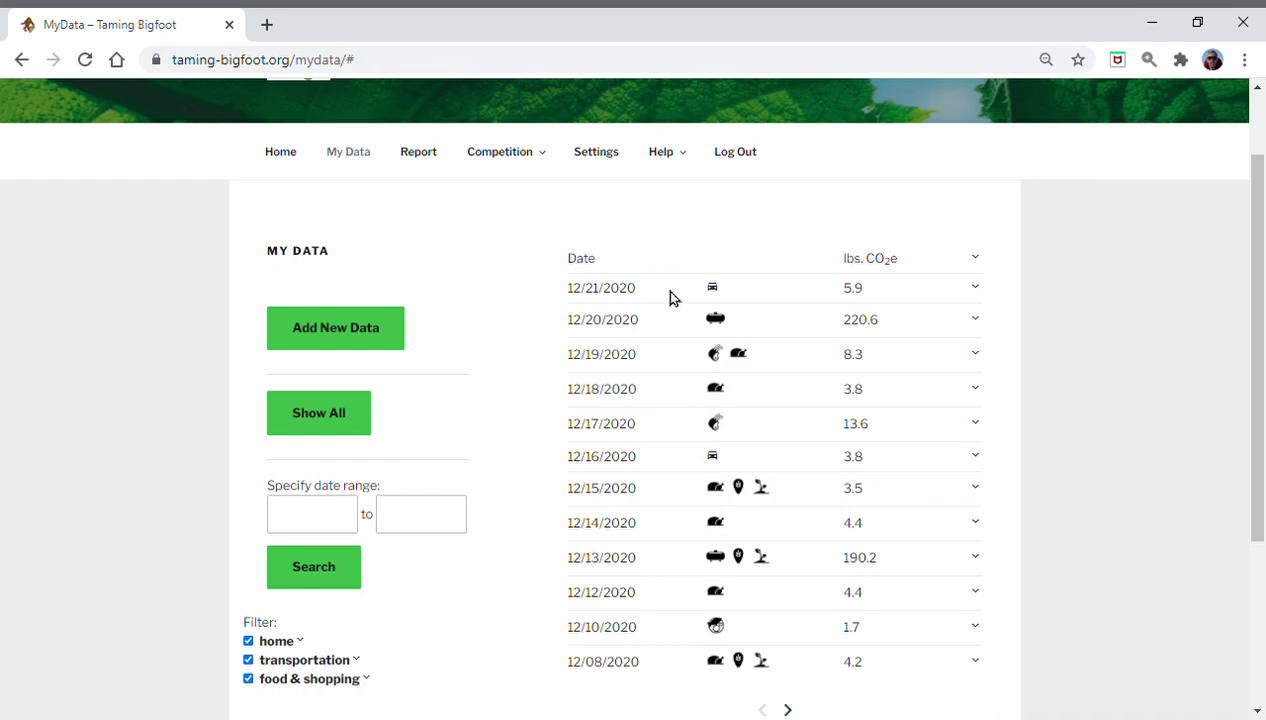
click(349, 336)
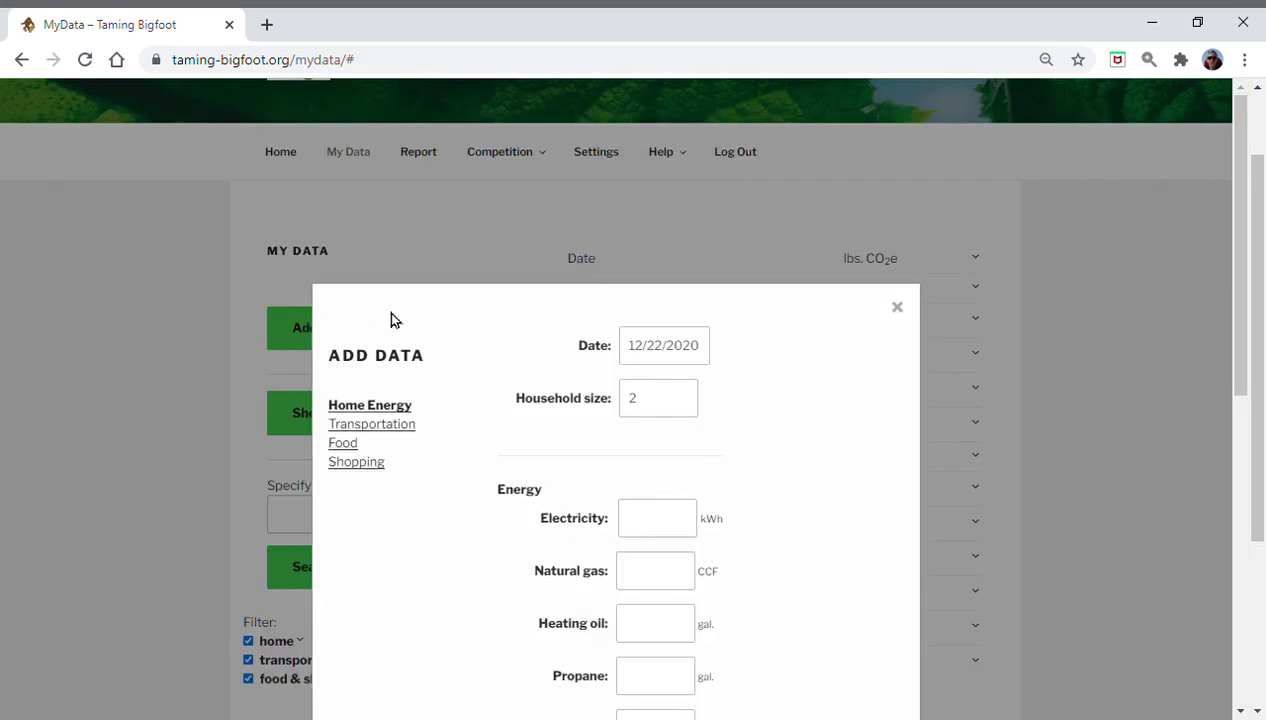
scroll(403, 314, down, 1)
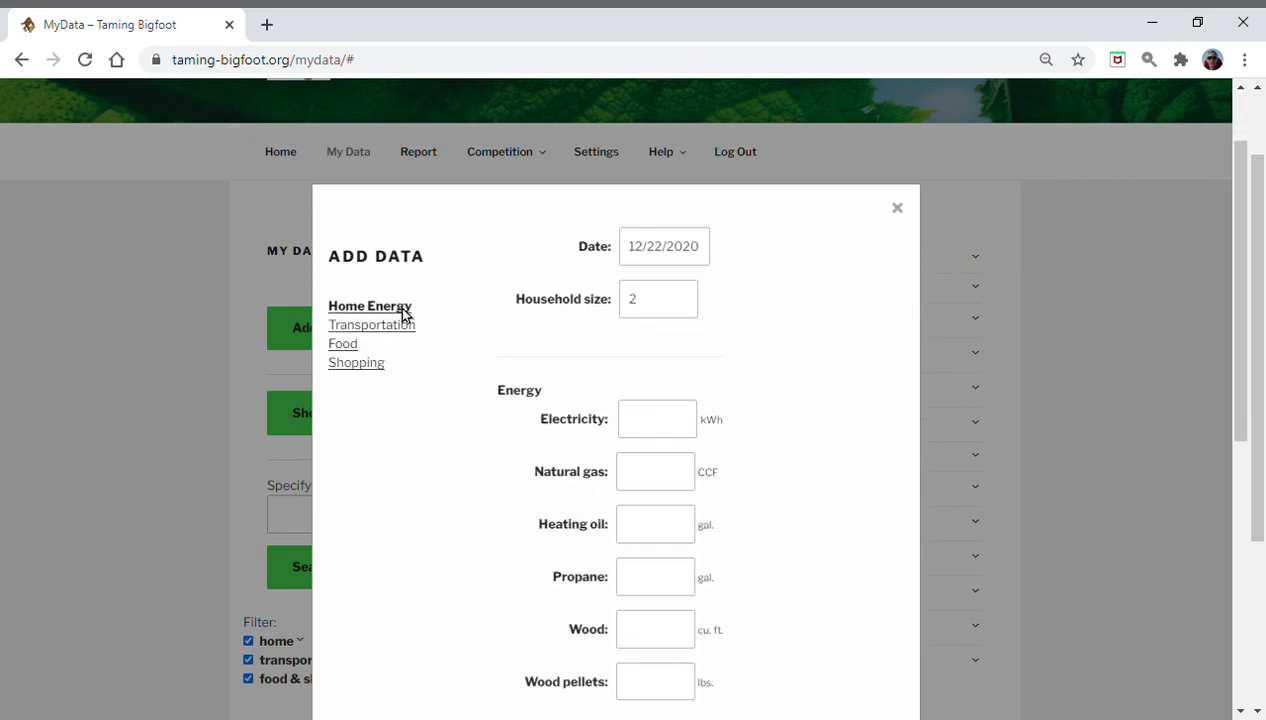
scroll(408, 316, down, 1)
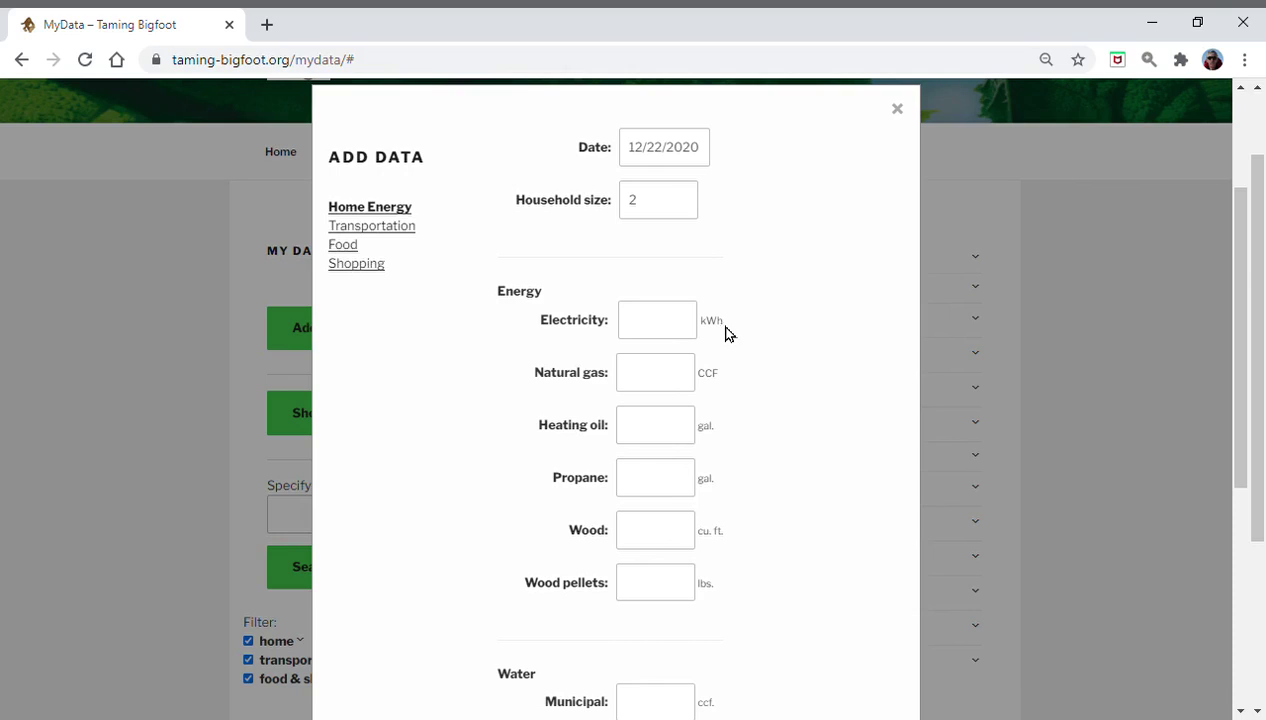
click(692, 492)
text(30)
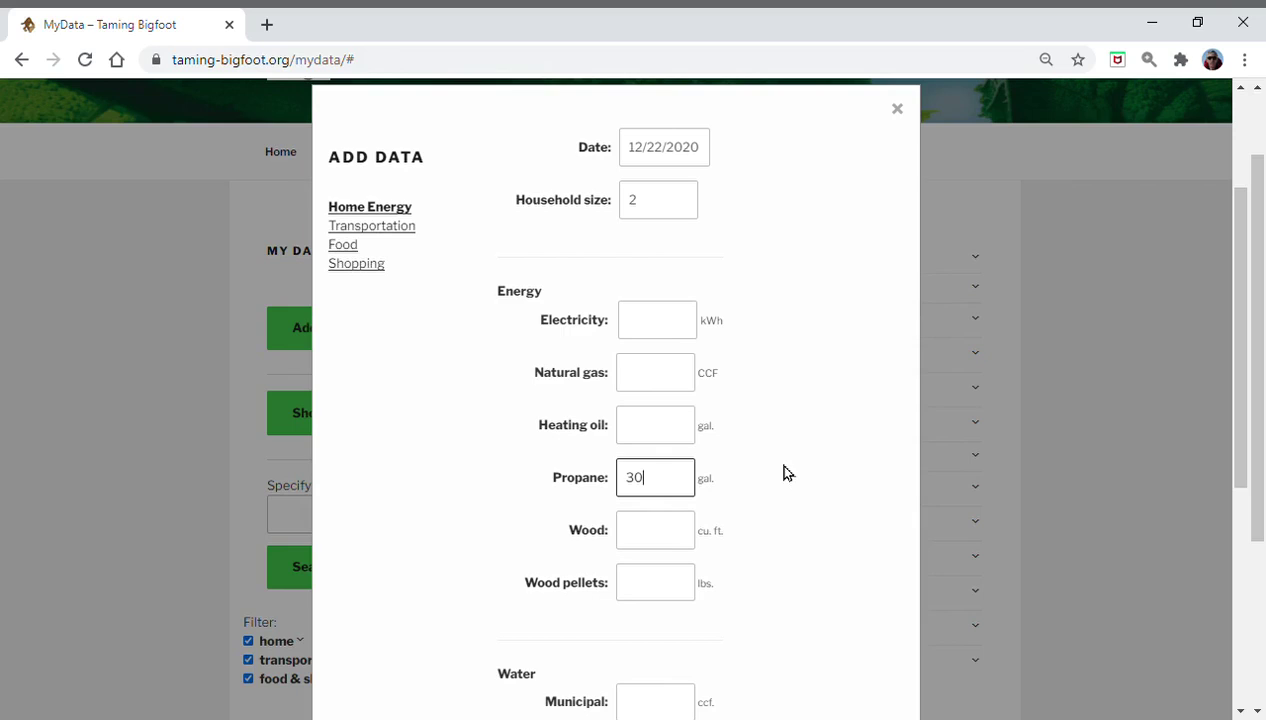
In the entry's transportation data, record 50 carpooling miles with 2 people in the carpool and an estimated 30 mpg.
scroll(784, 465, down, 2)
scroll(786, 471, down, 2)
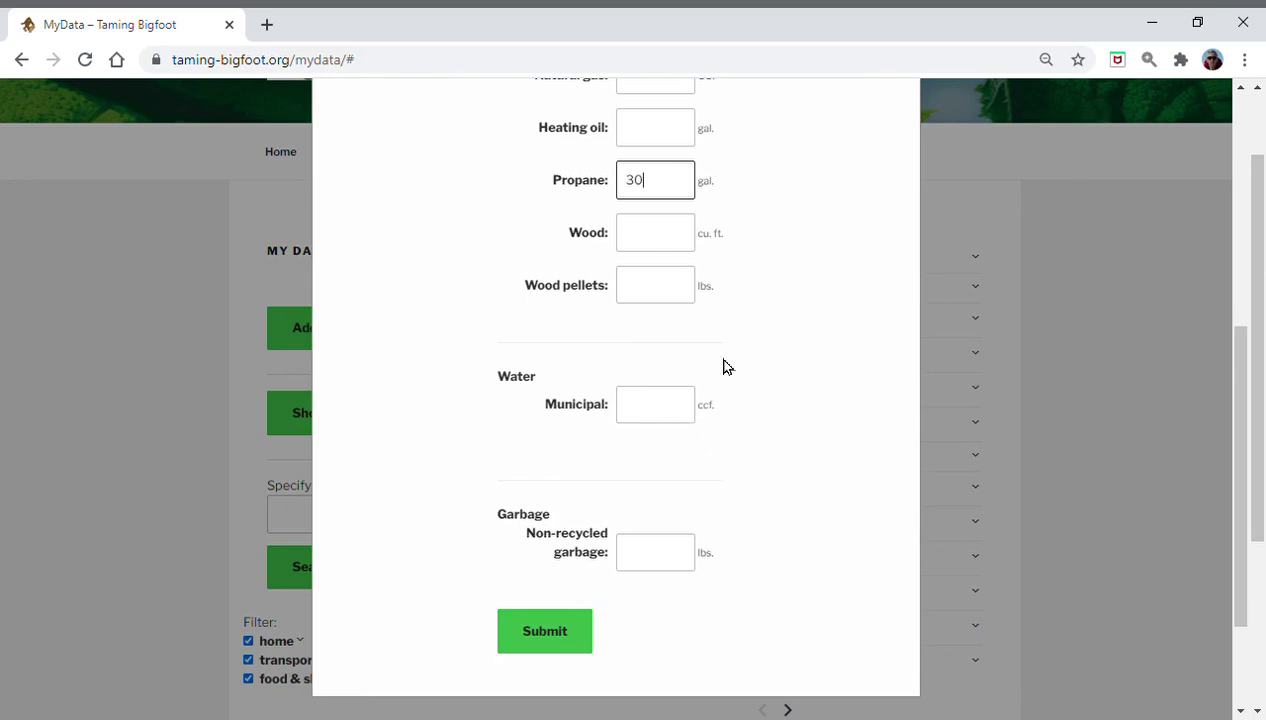
scroll(740, 345, up, 2)
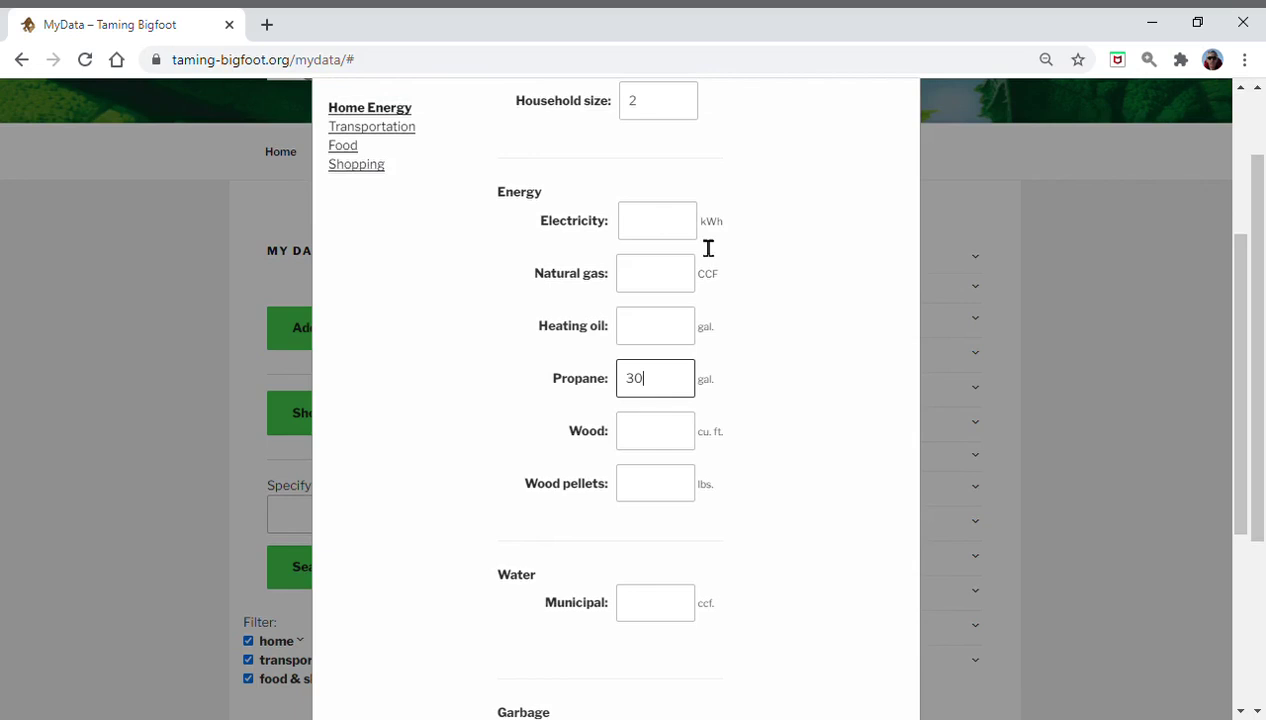
click(395, 130)
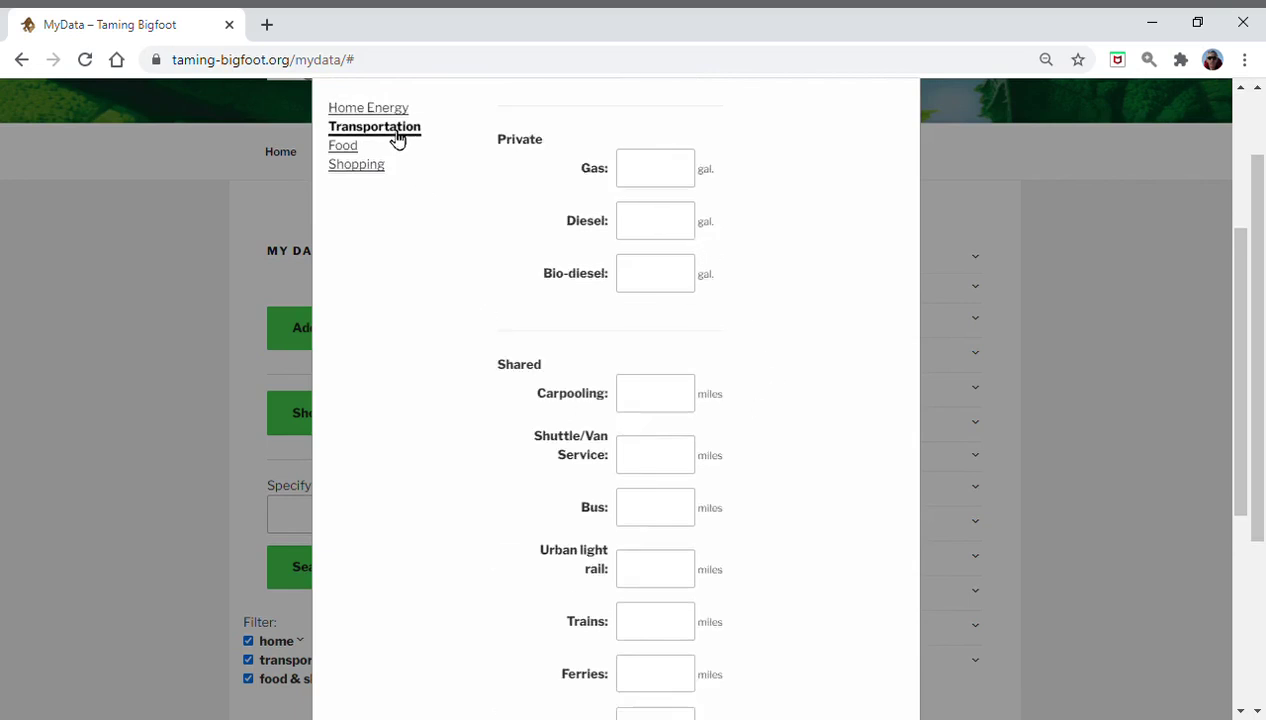
click(671, 406)
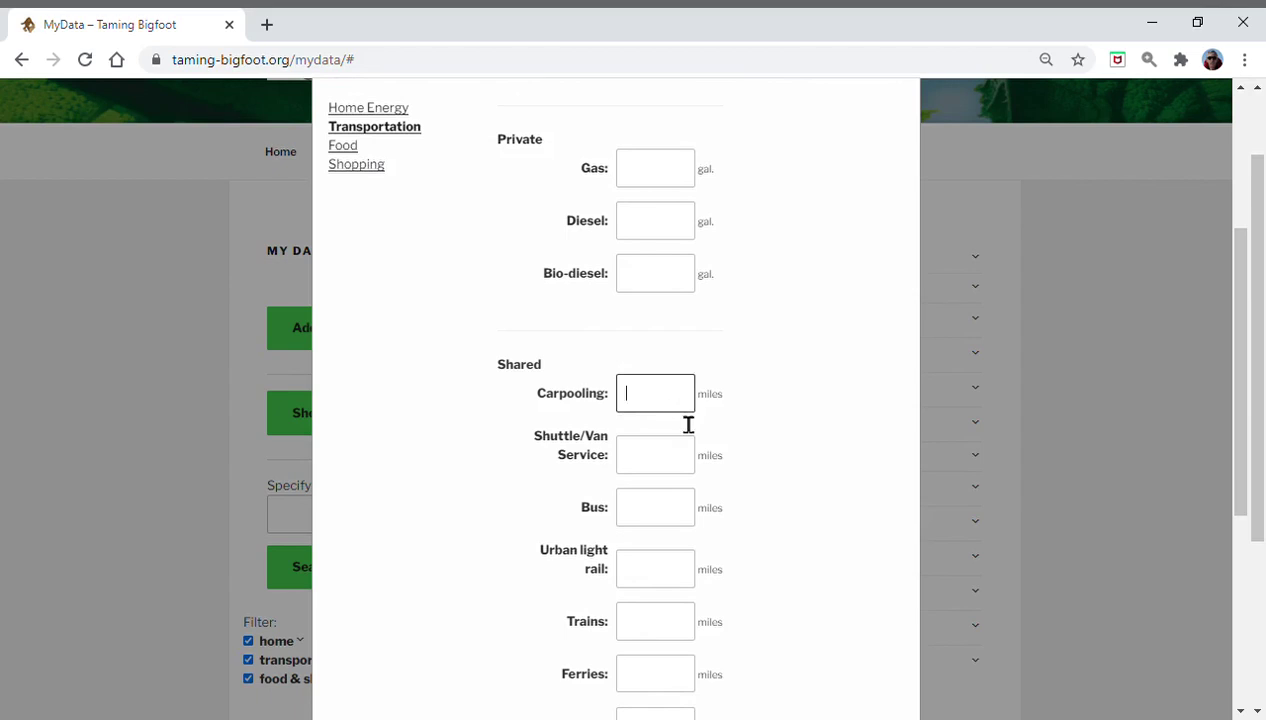
text(50)
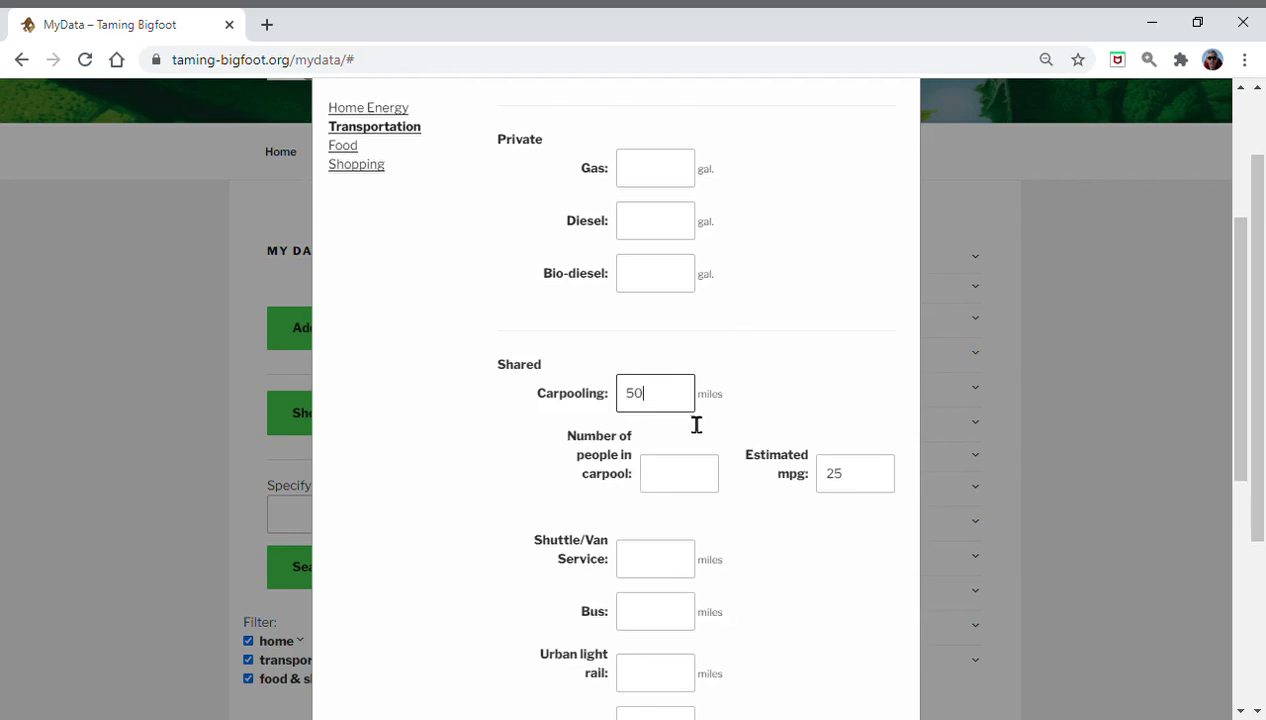
click(709, 481)
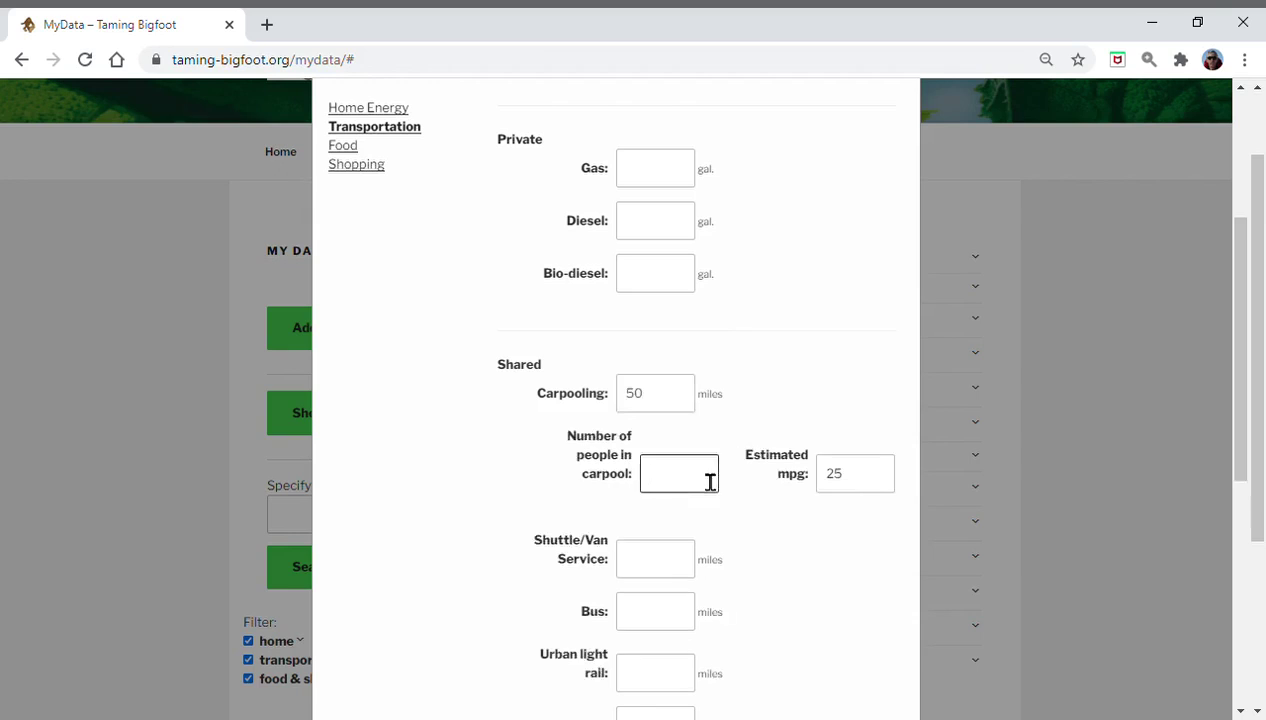
text(2)
click(863, 489)
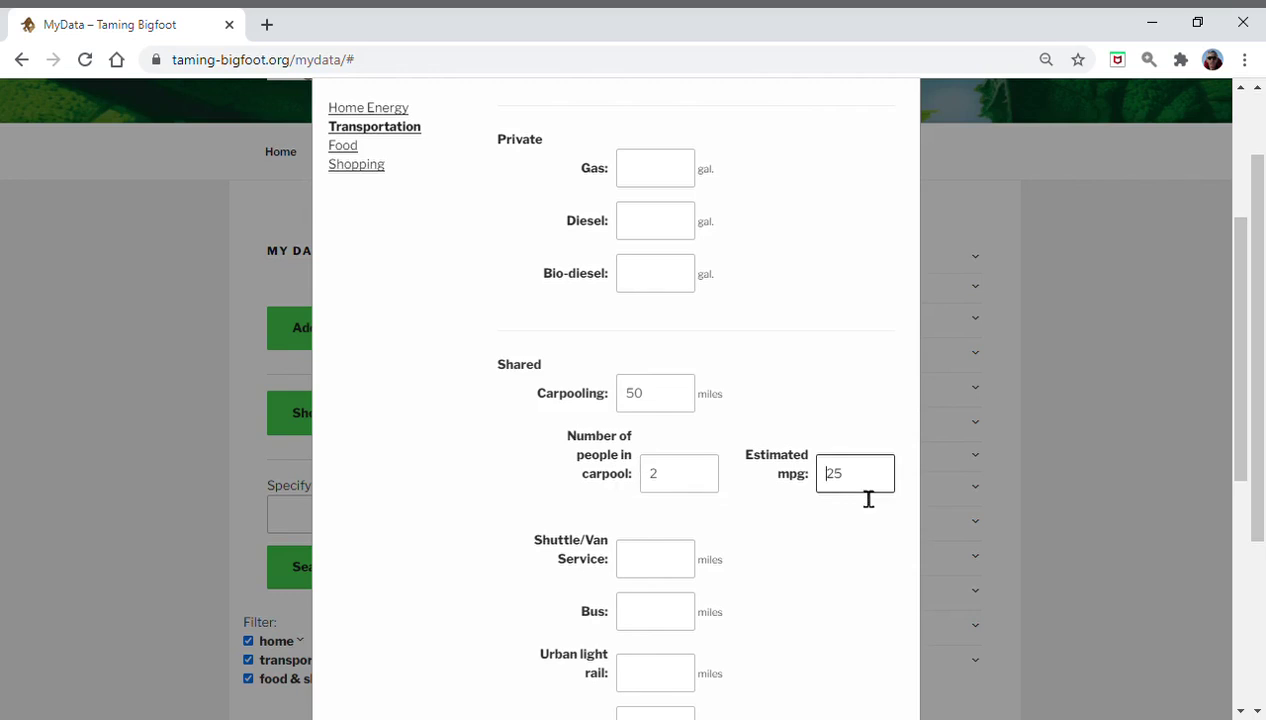
text(30)
In the entry's food data, record 1.5 servings of beef or lamb and 1 serving of pork or turkey.
click(345, 146)
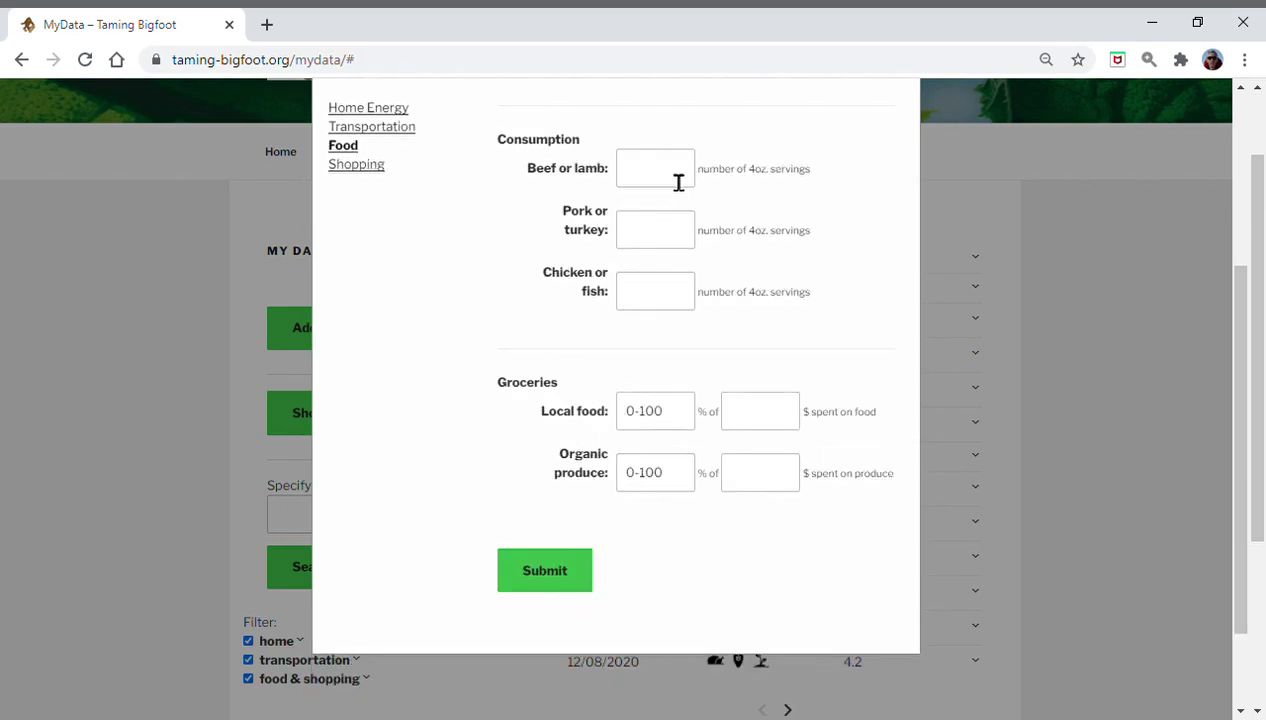
click(676, 186)
text(1.5)
click(683, 248)
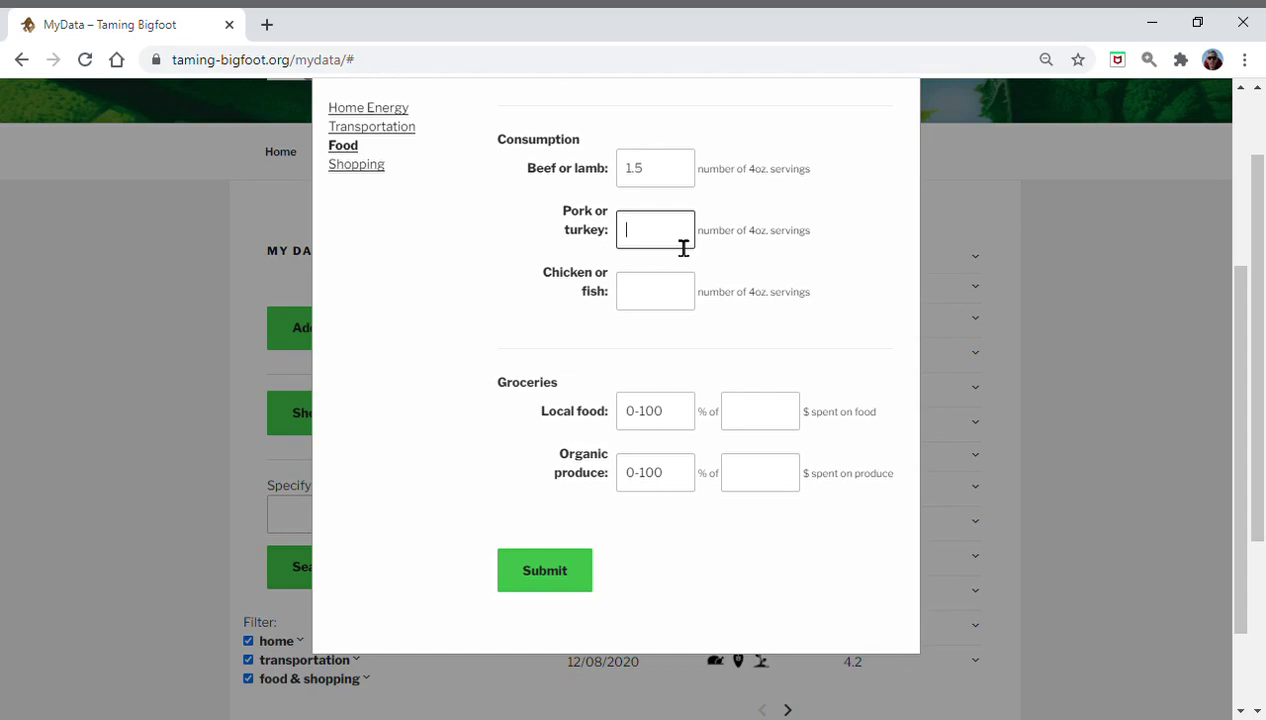
text(1)
Record groceries as 10% local of $50 spent on food and 100% organic of $10 spent on produce, and submit the entry.
click(766, 424)
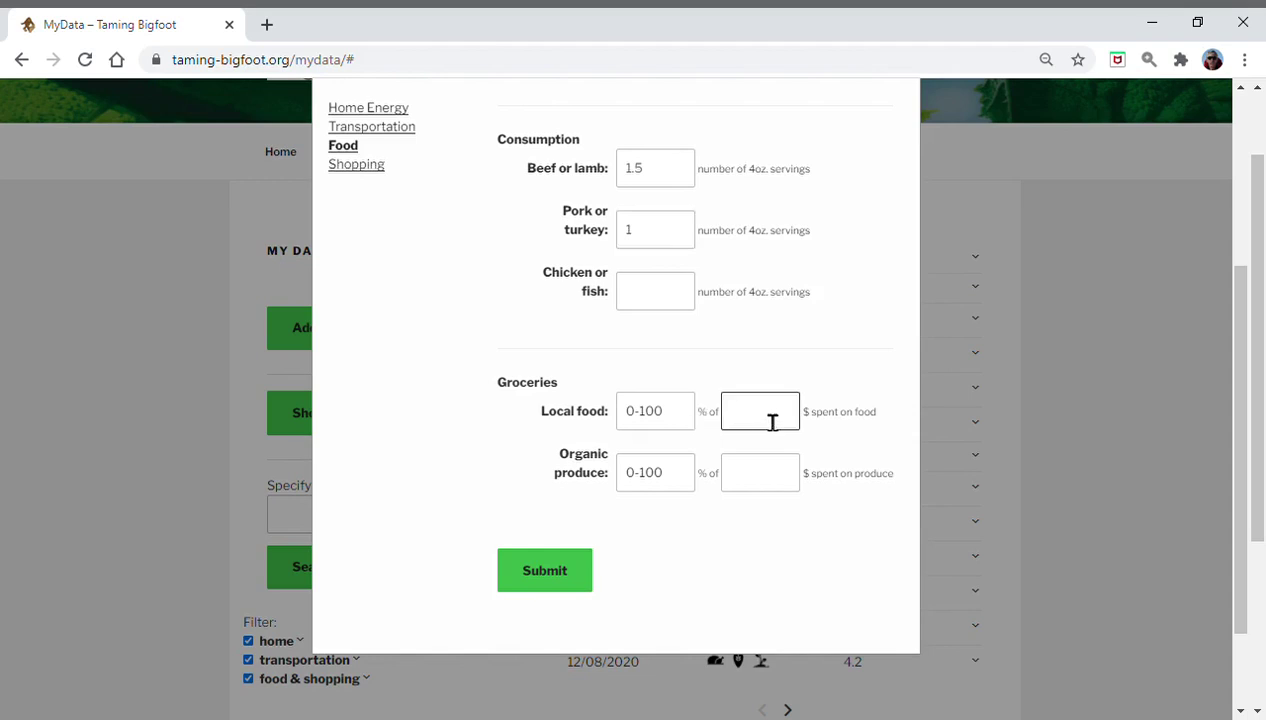
text(50)
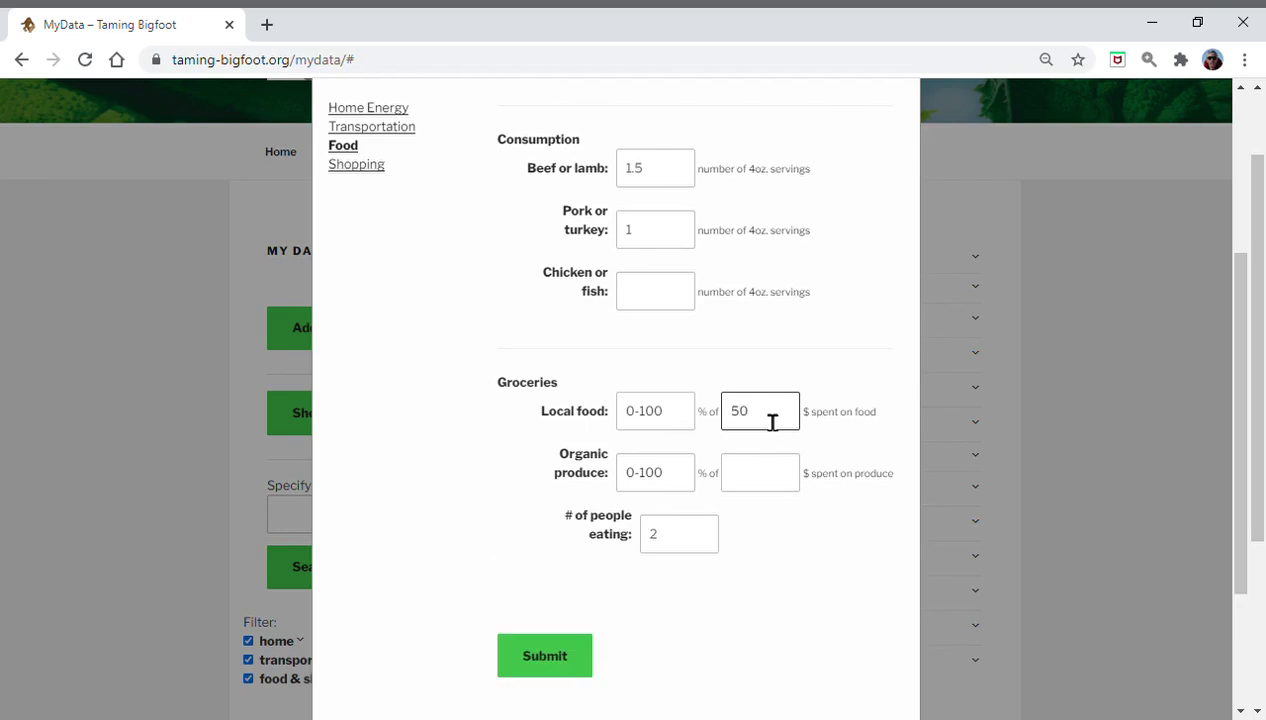
click(684, 420)
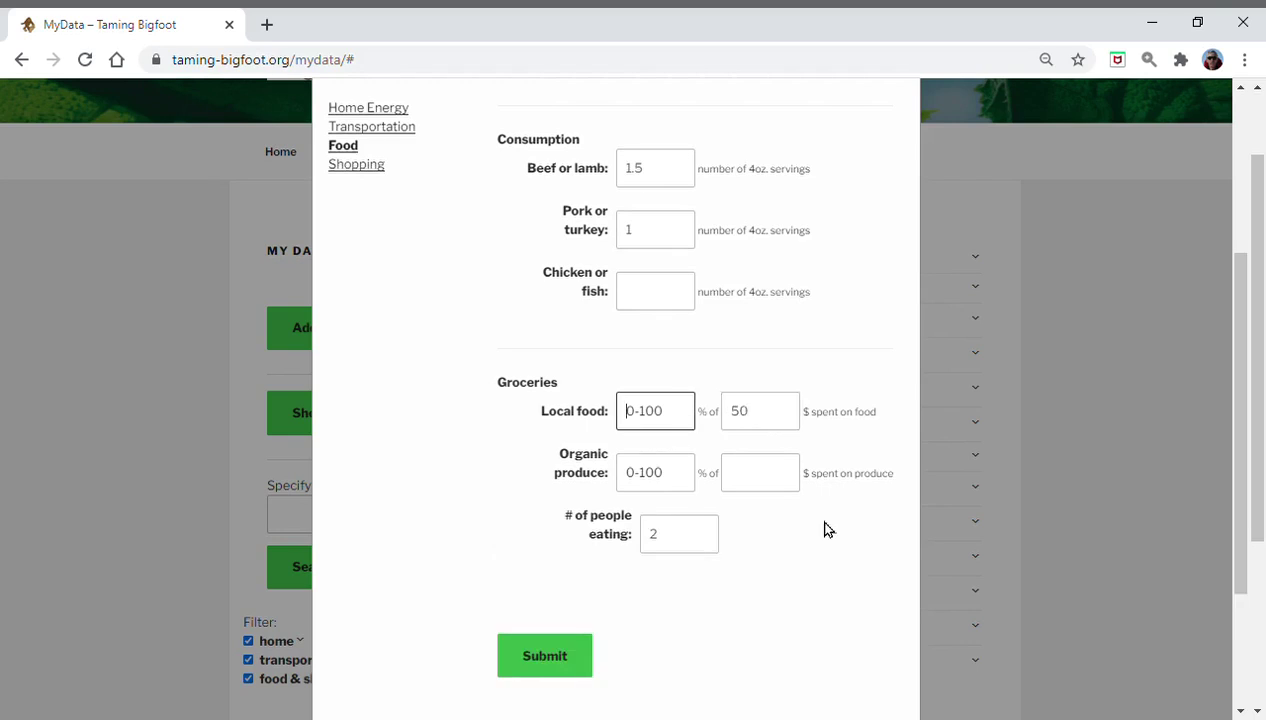
text(10)
click(769, 484)
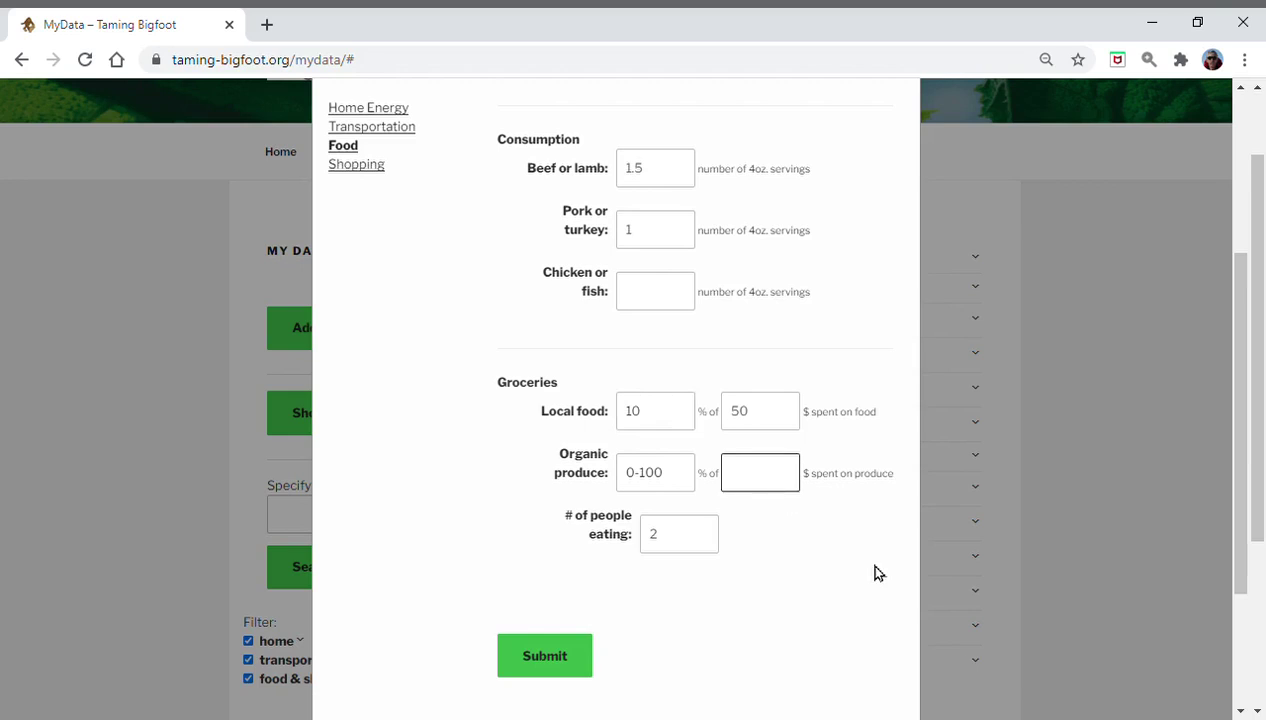
text(10)
click(694, 486)
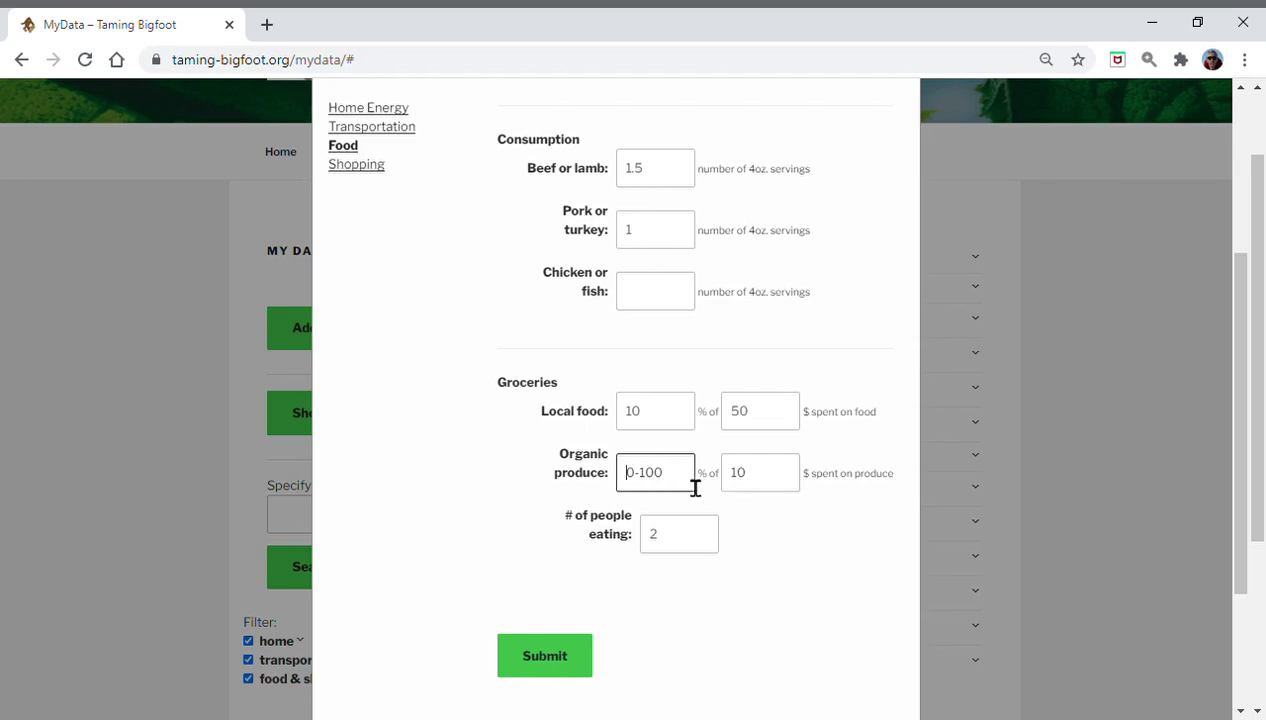
text(100)
click(566, 660)
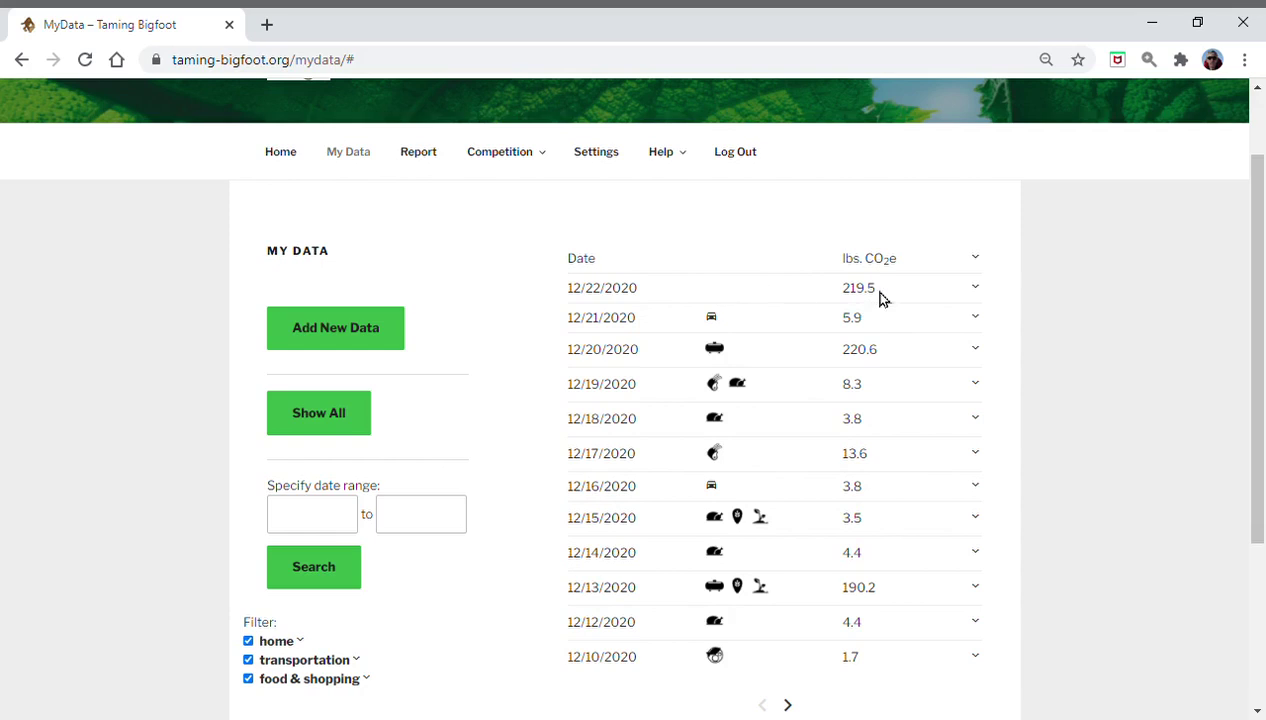
Edit the 12/22/2020 entry to set its carpooling distance to 60 miles and submit the change.
click(977, 291)
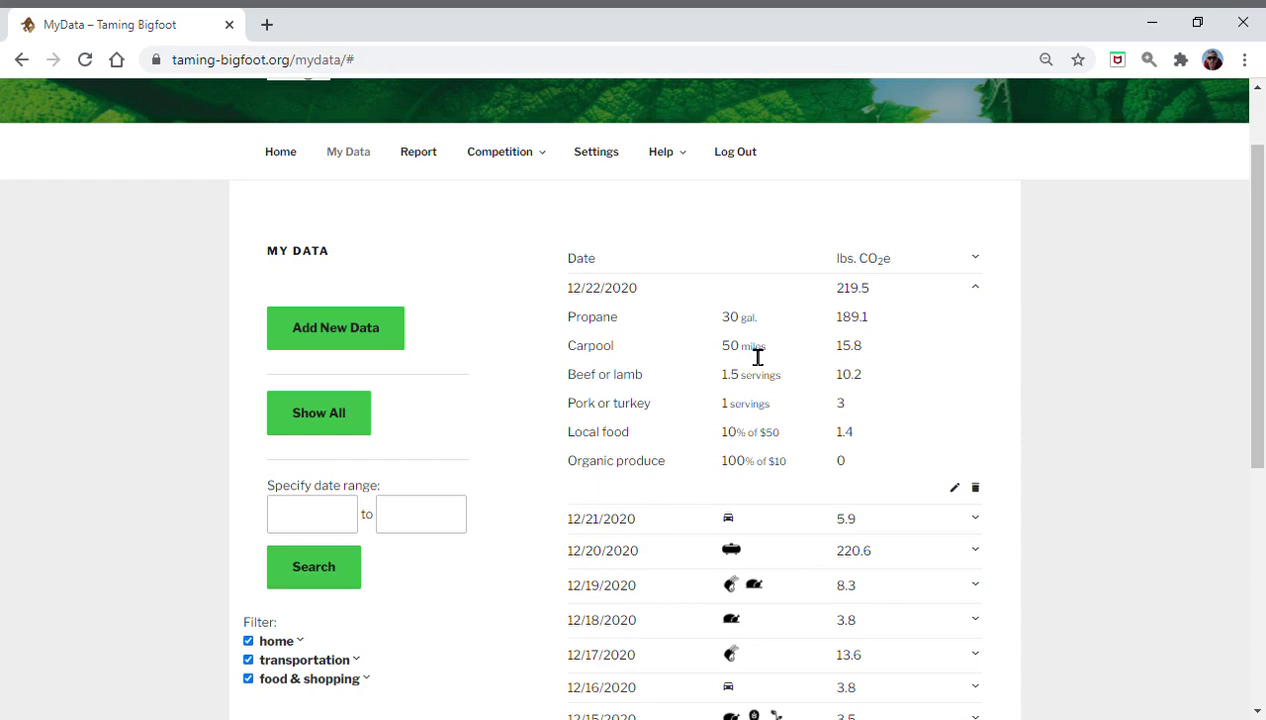
click(953, 487)
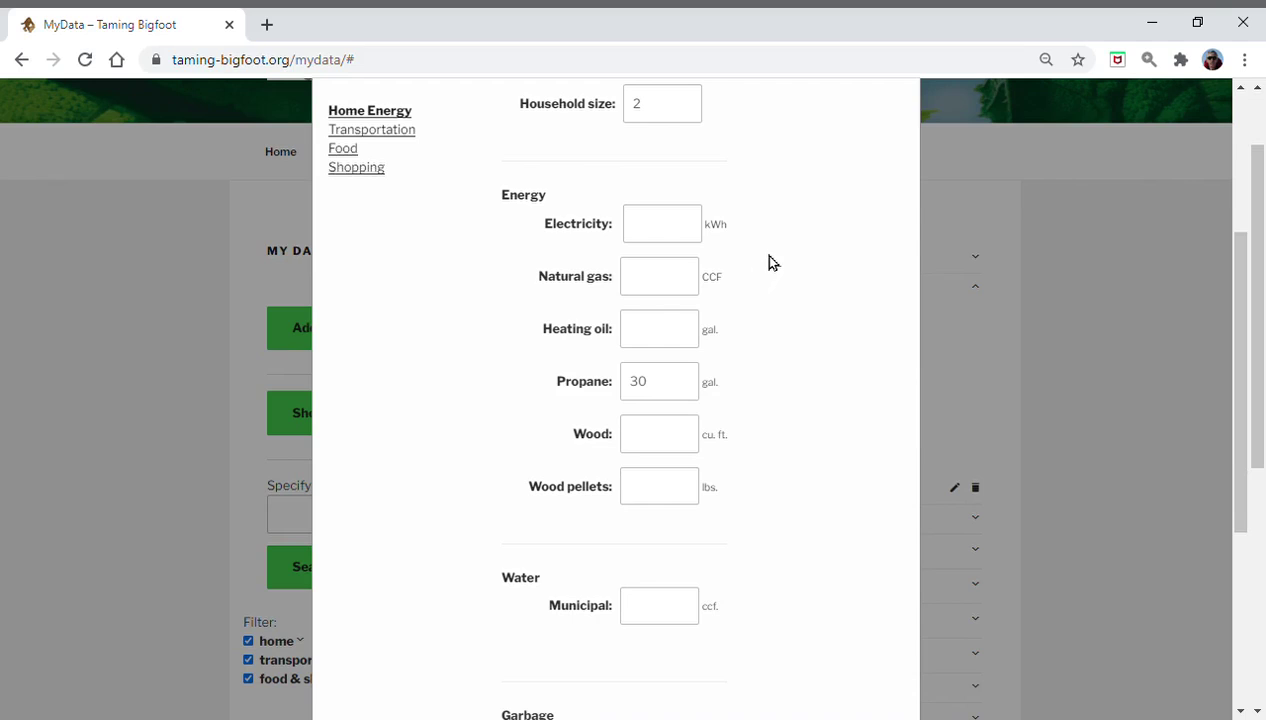
click(419, 142)
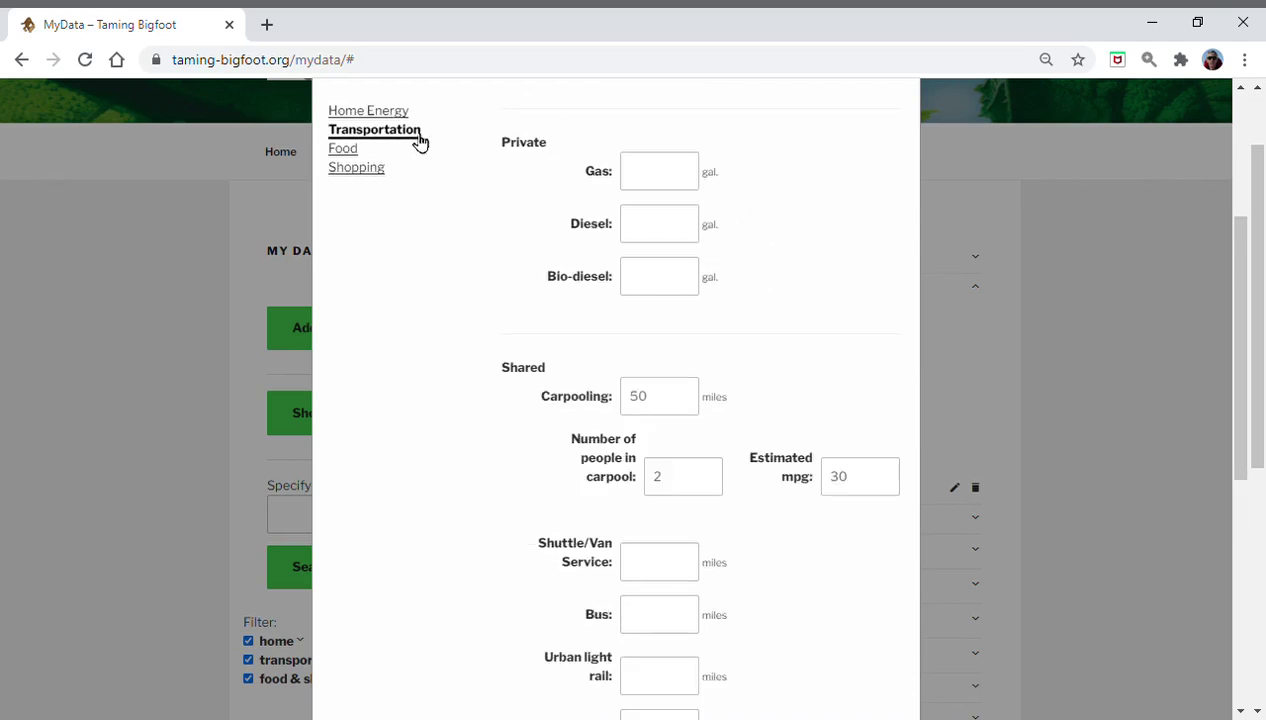
click(668, 413)
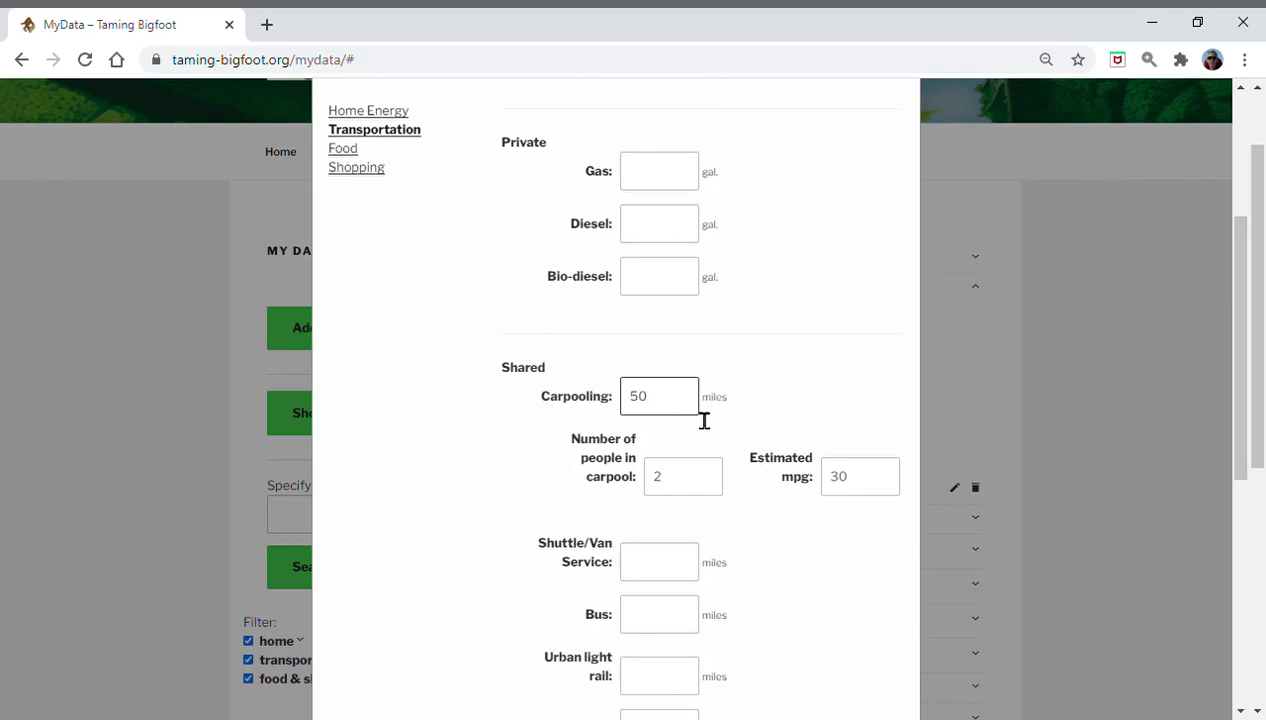
text(5)
key(BackSpace)
text(60)
scroll(726, 381, down, 5)
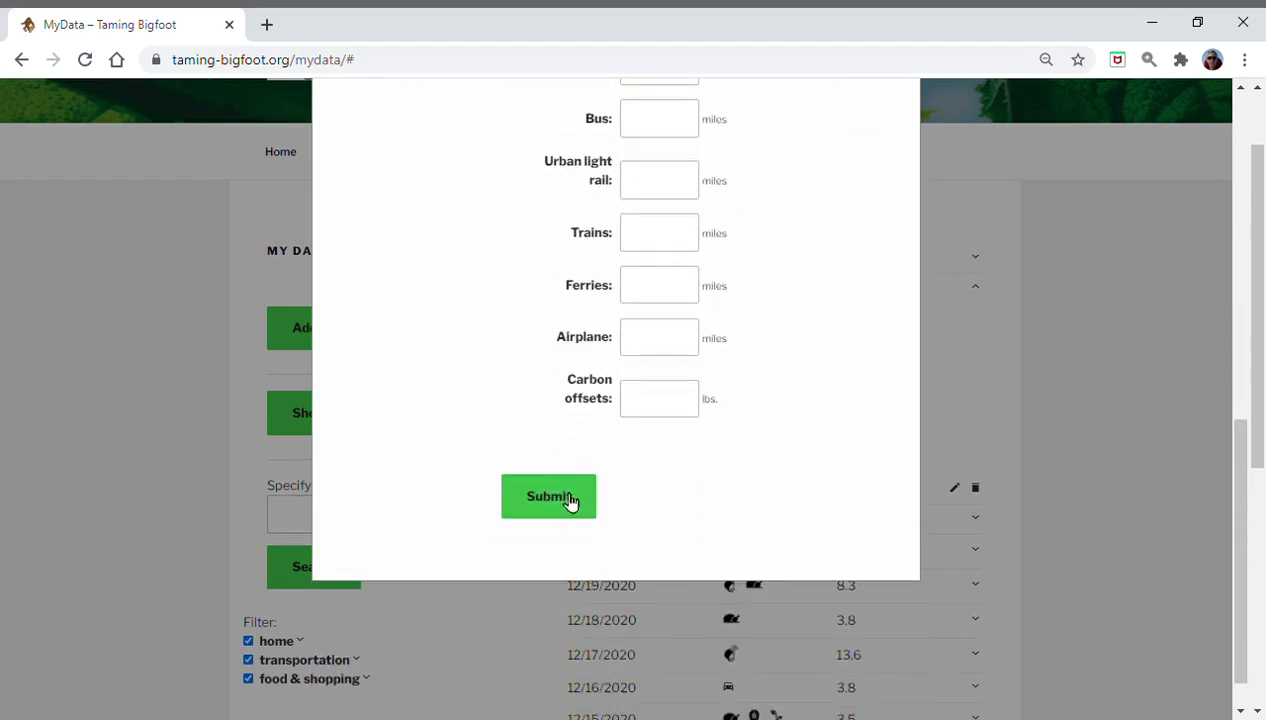
click(578, 510)
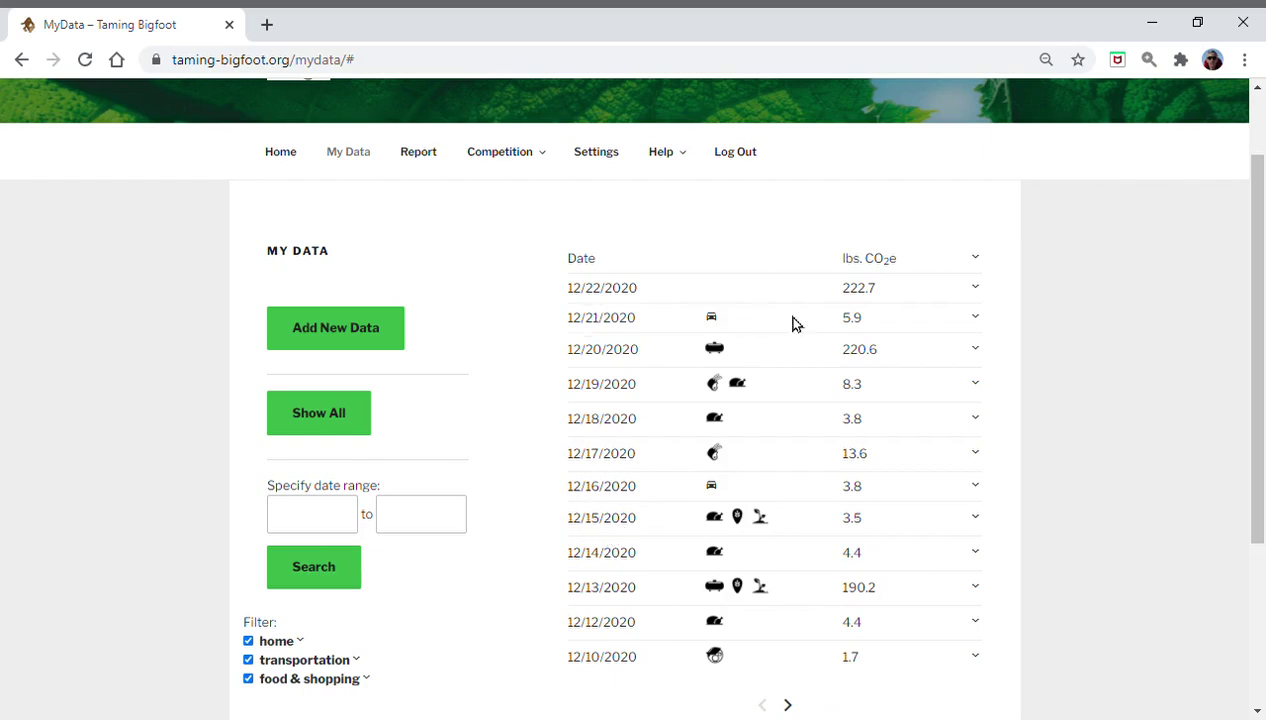
Review the details of the 12/22/2020 entry and of all listed dates, and collapse the whole list again.
click(976, 289)
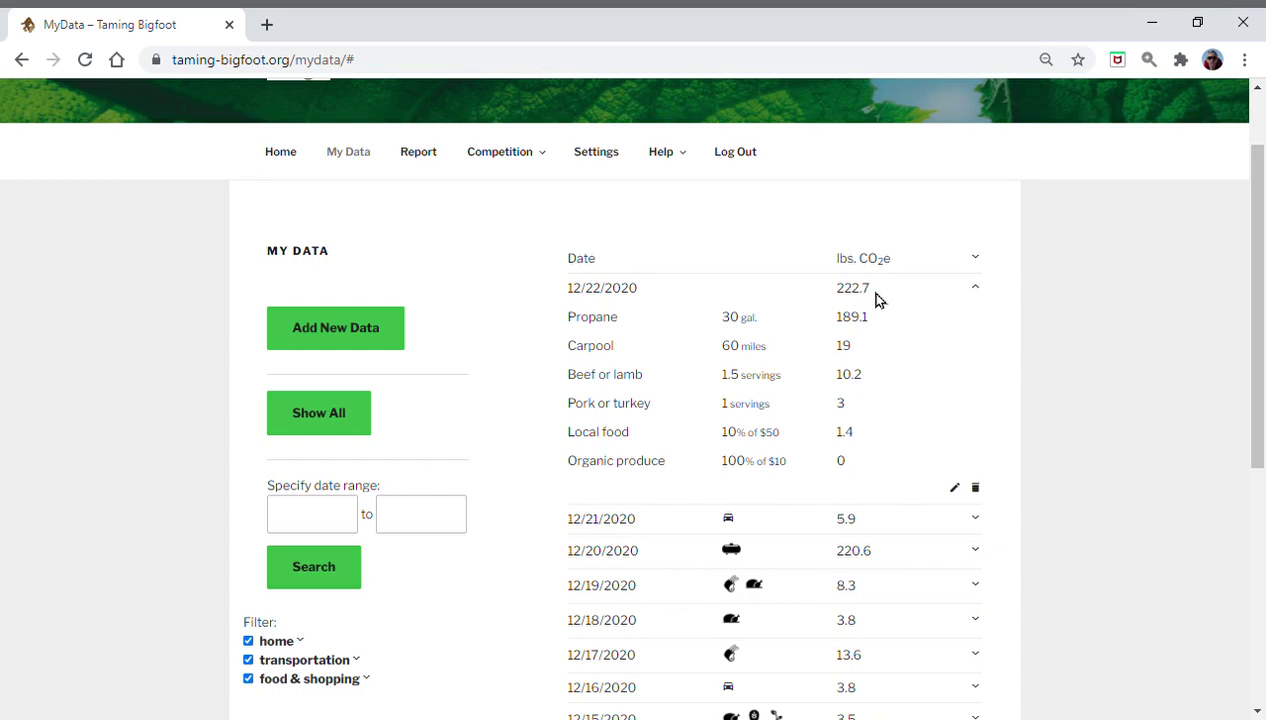
click(977, 258)
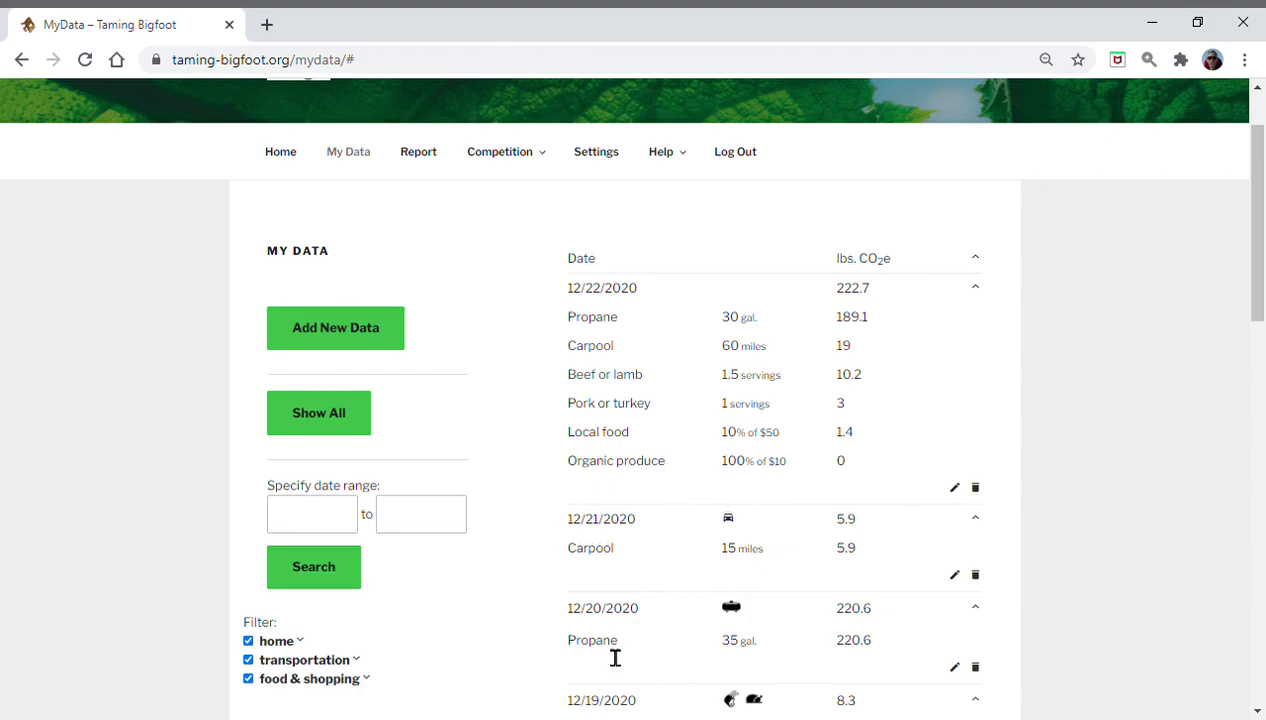
scroll(612, 632, down, 5)
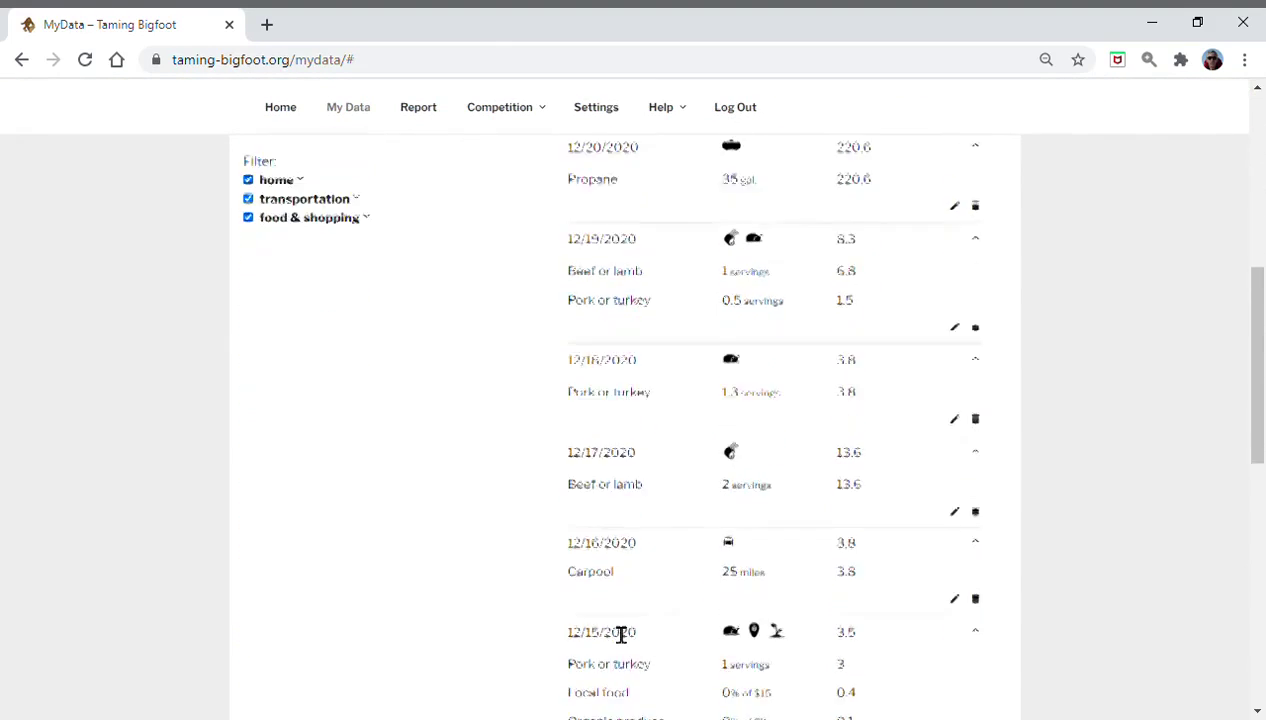
scroll(608, 628, down, 1)
scroll(607, 628, up, 7)
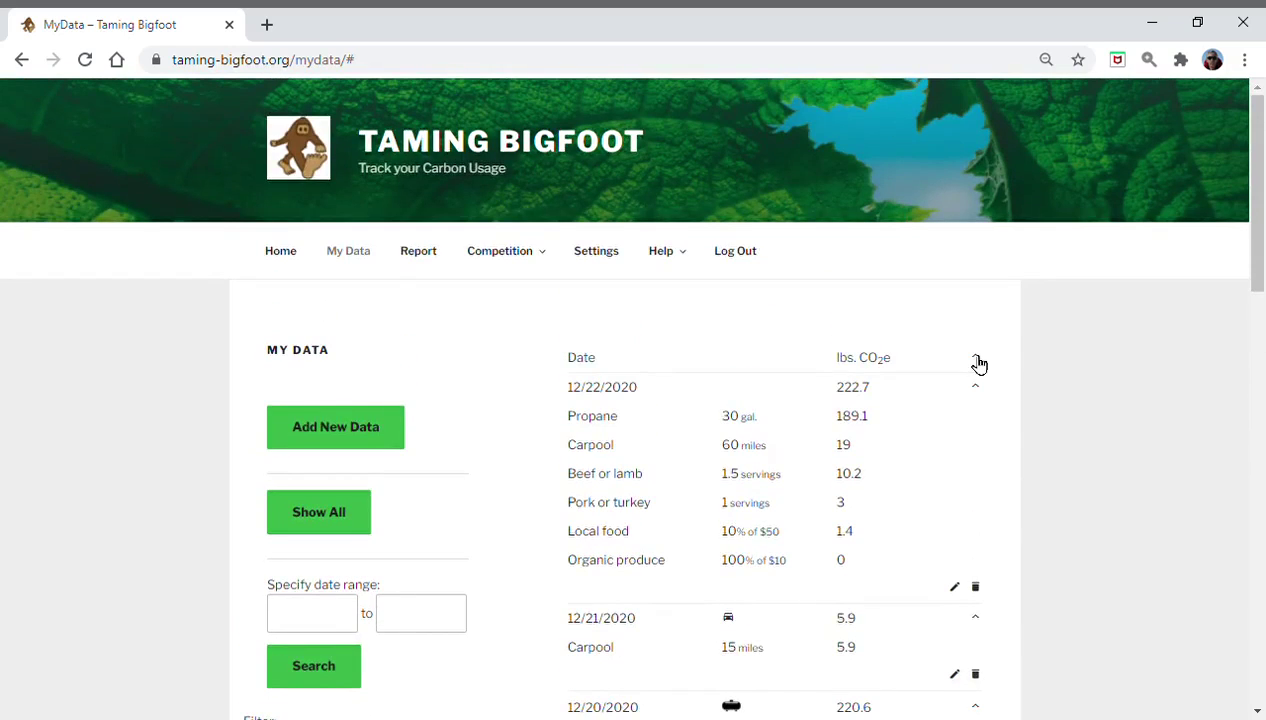
click(979, 358)
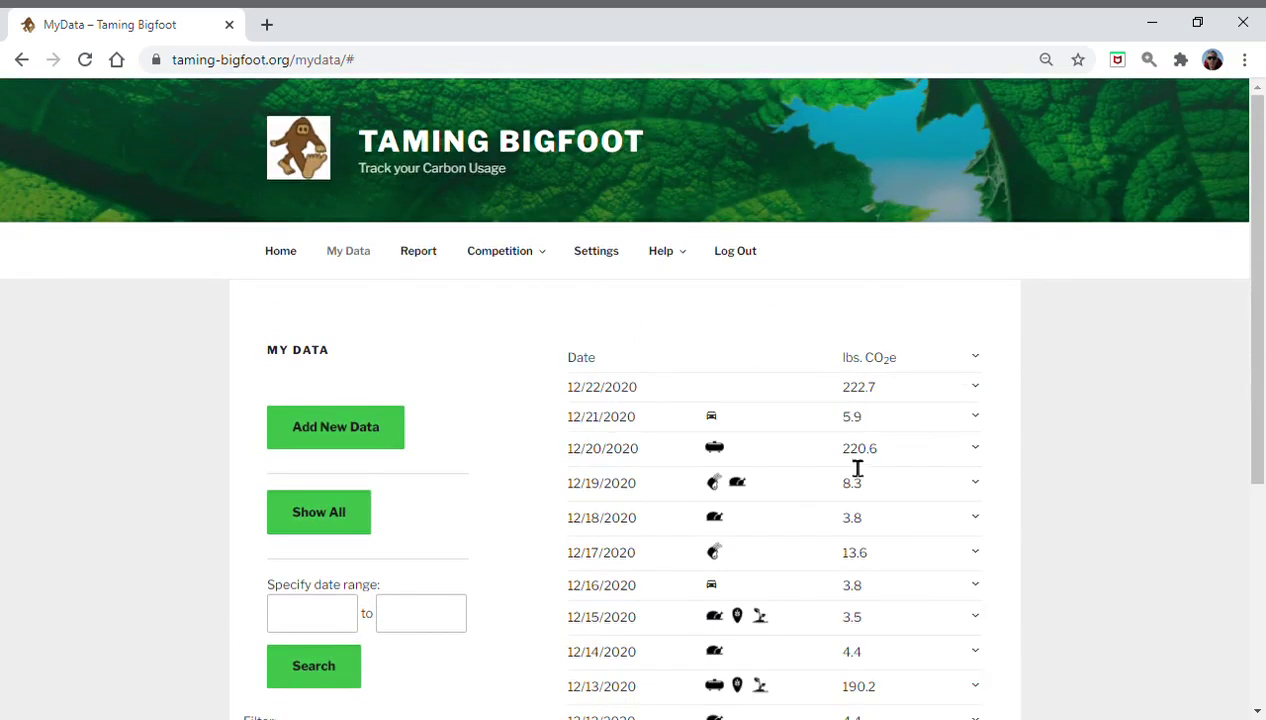
scroll(775, 440, down, 1)
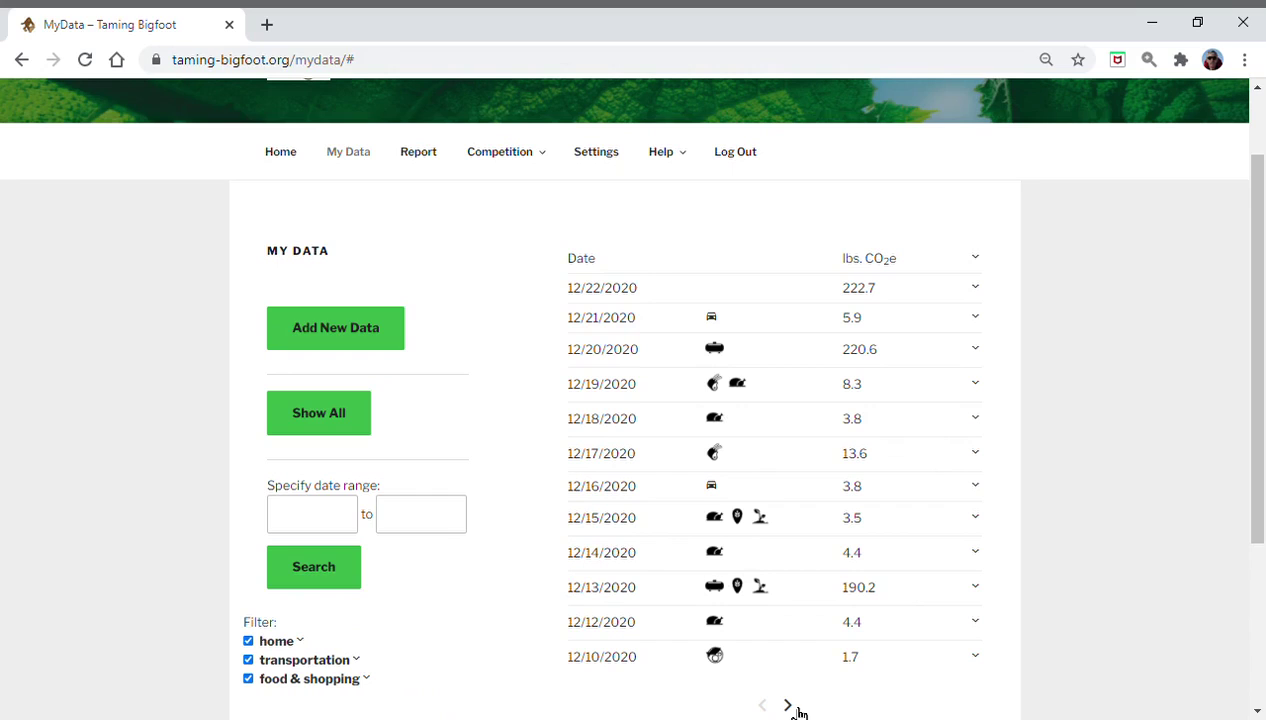
Page back through the older My Data entries to late October 2020 and return to the most recent entries.
scroll(795, 708, down, 1)
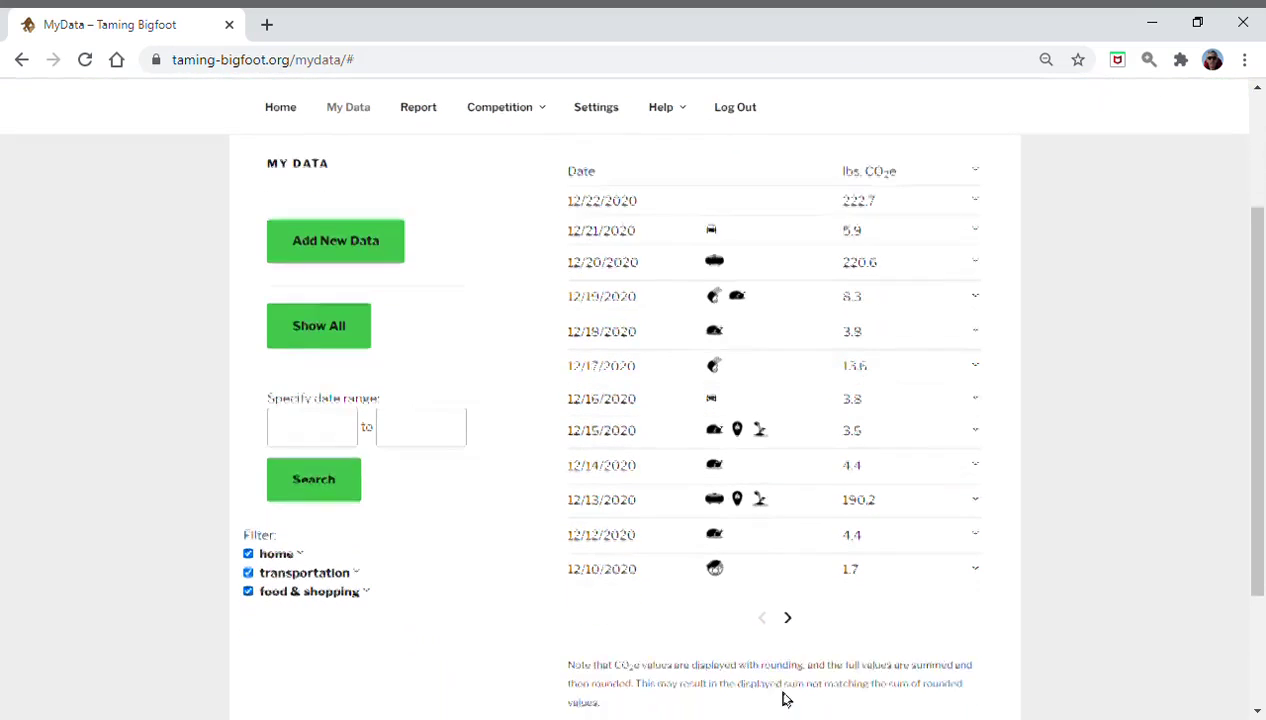
click(789, 608)
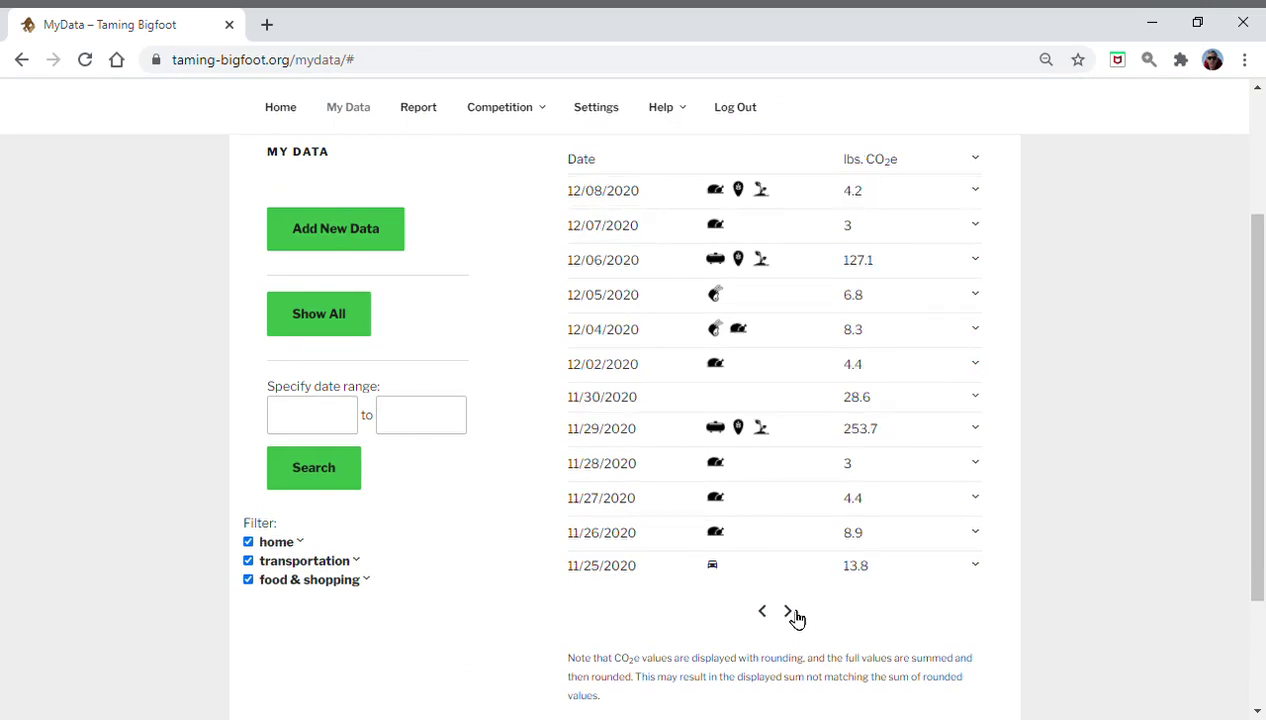
click(789, 612)
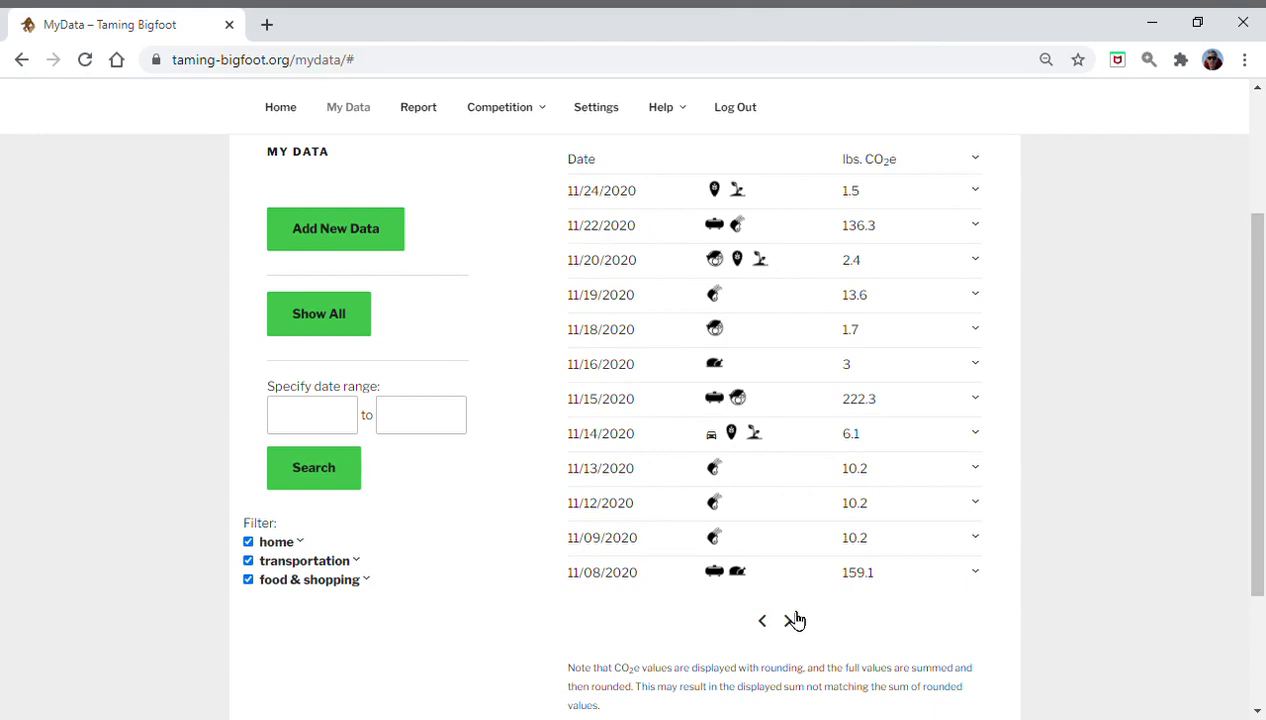
click(791, 624)
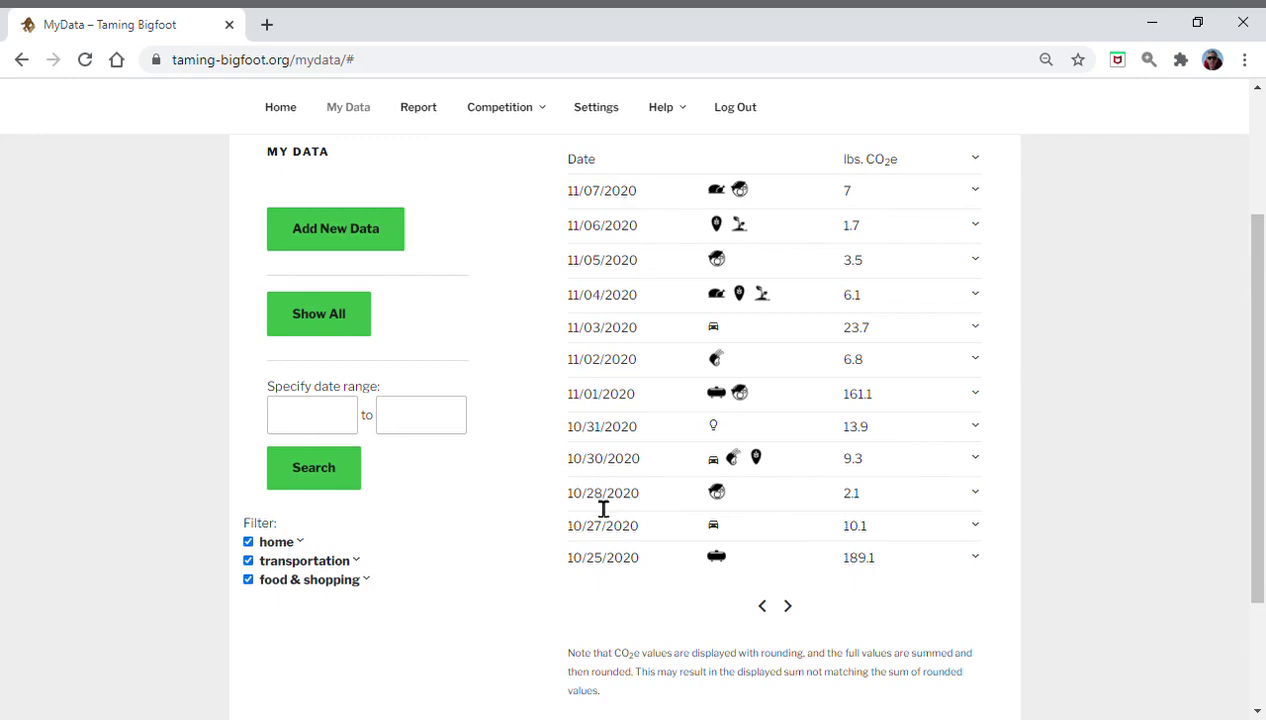
click(766, 608)
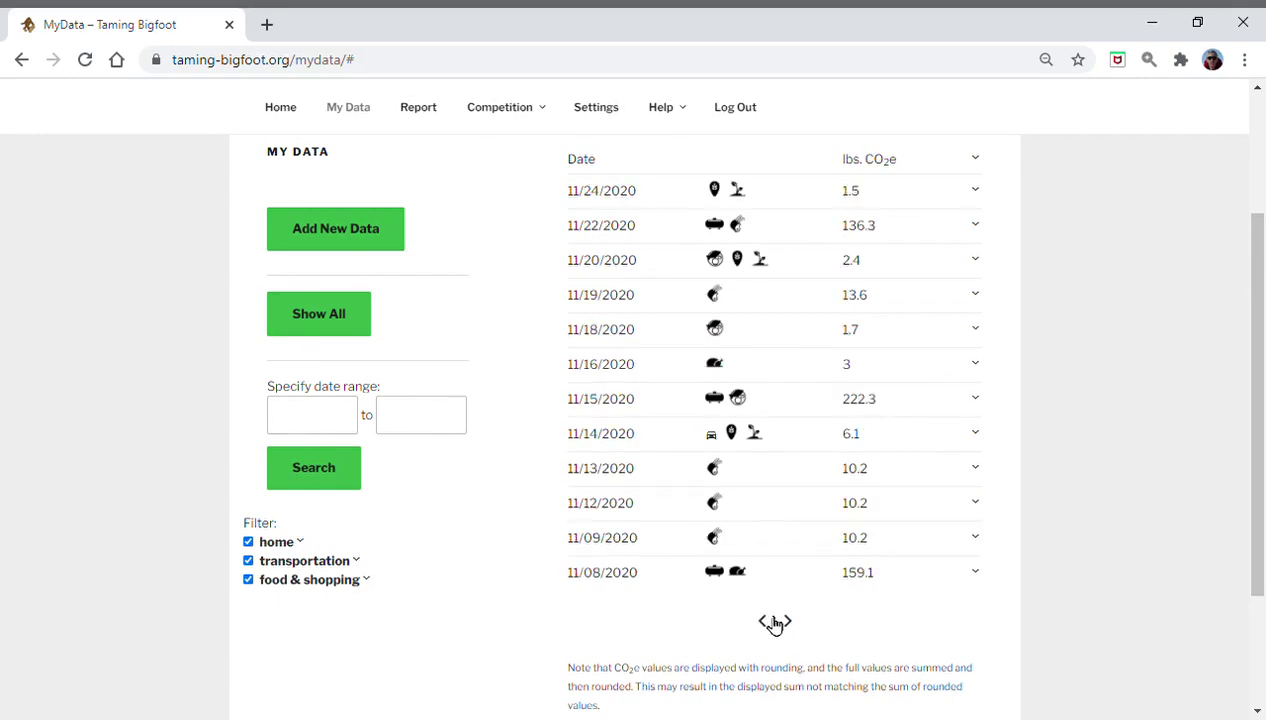
click(771, 621)
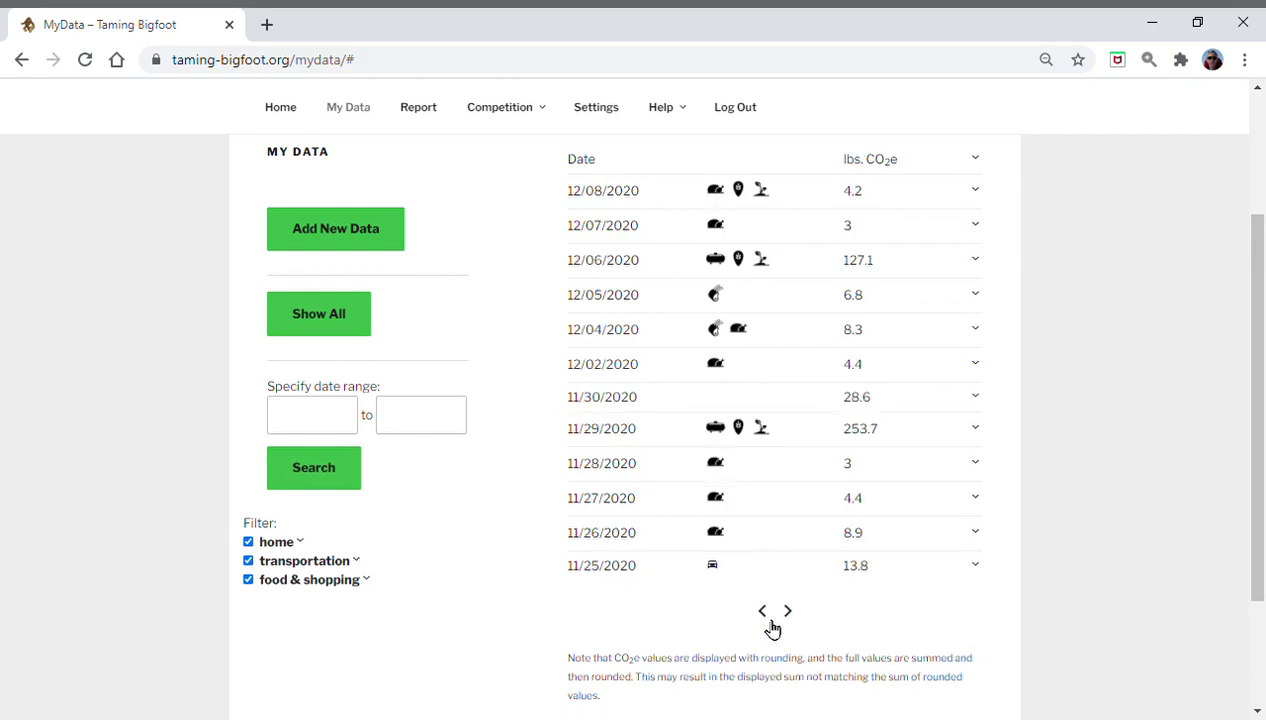
click(770, 622)
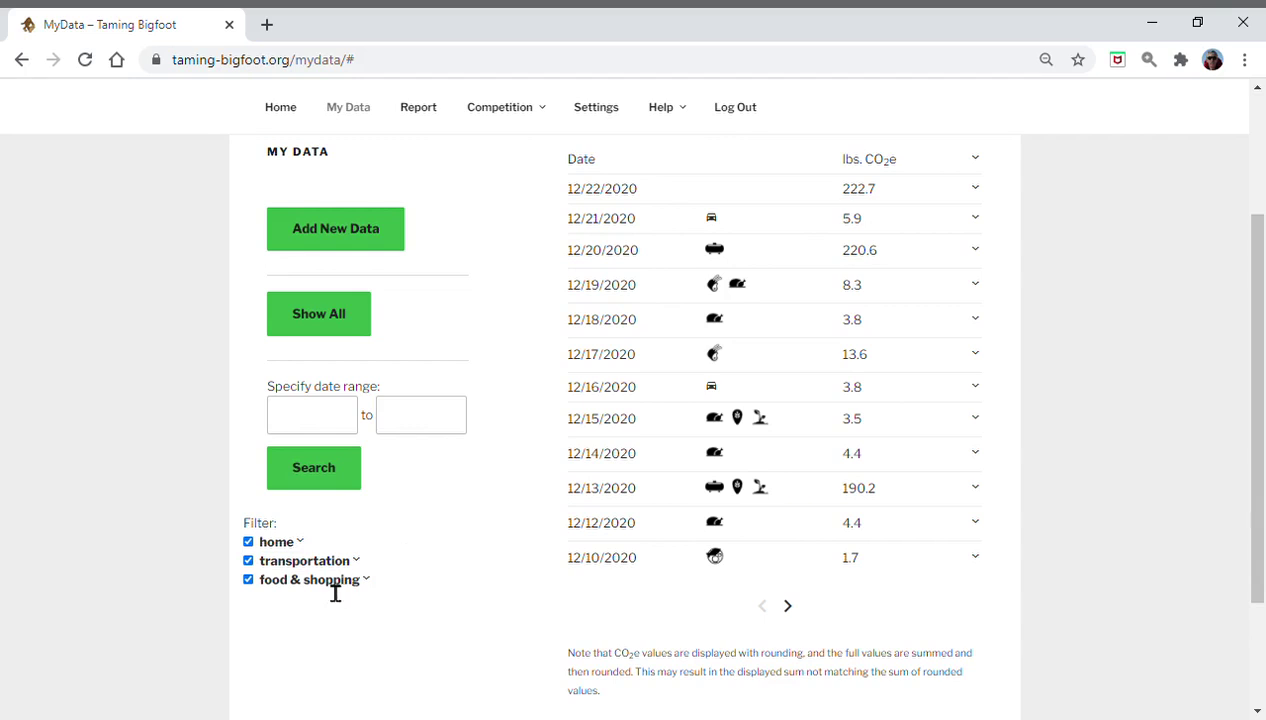
Filter the My Data list to propane entries only, excluding transportation, food & shopping, and all other home items.
click(249, 562)
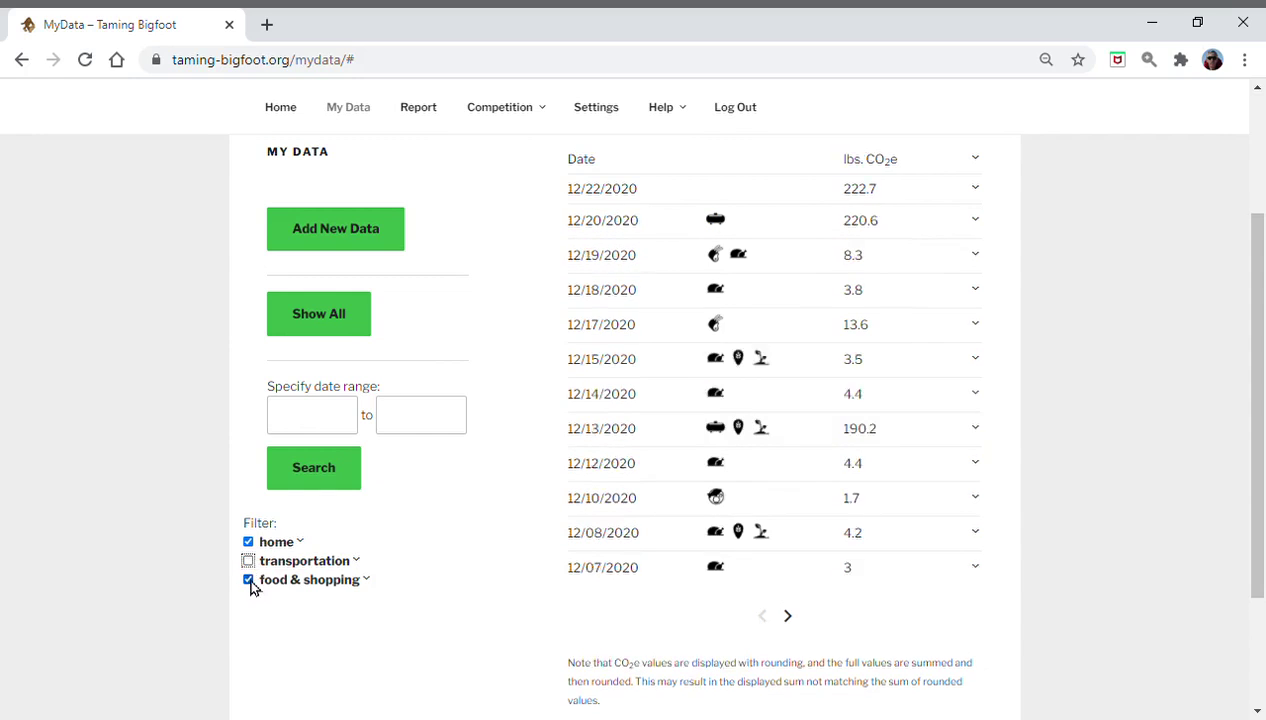
click(249, 581)
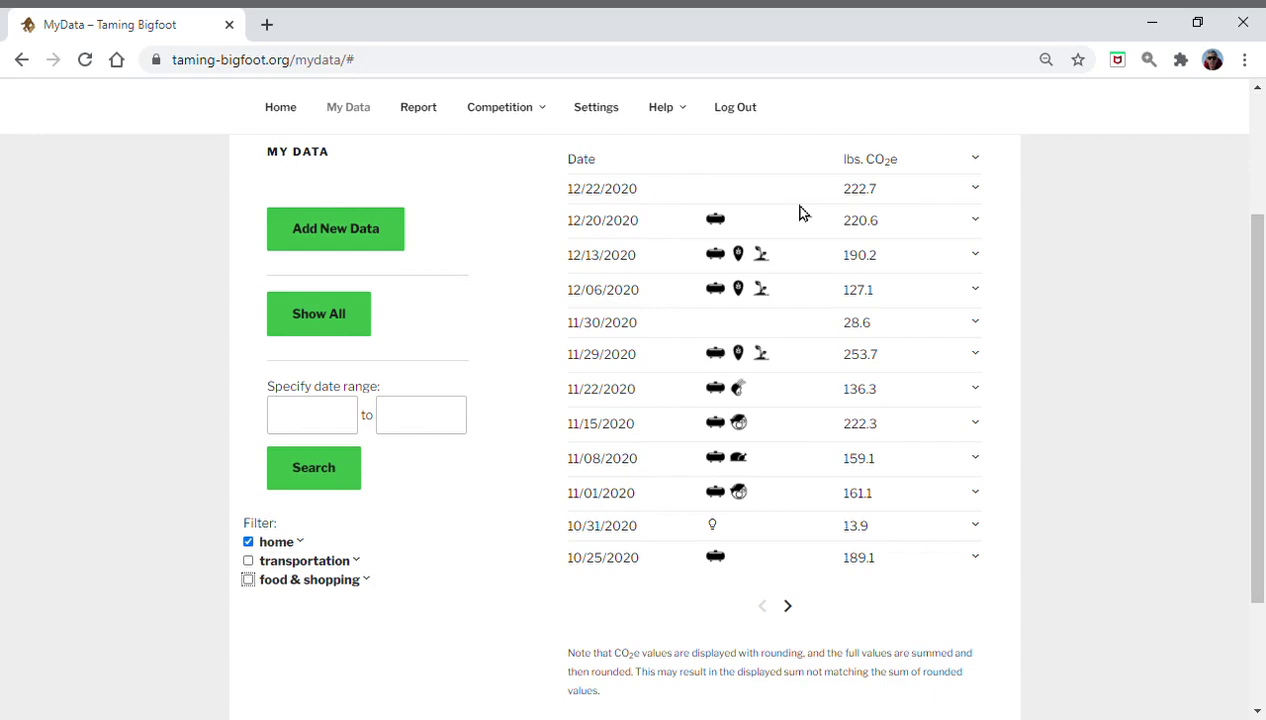
click(301, 543)
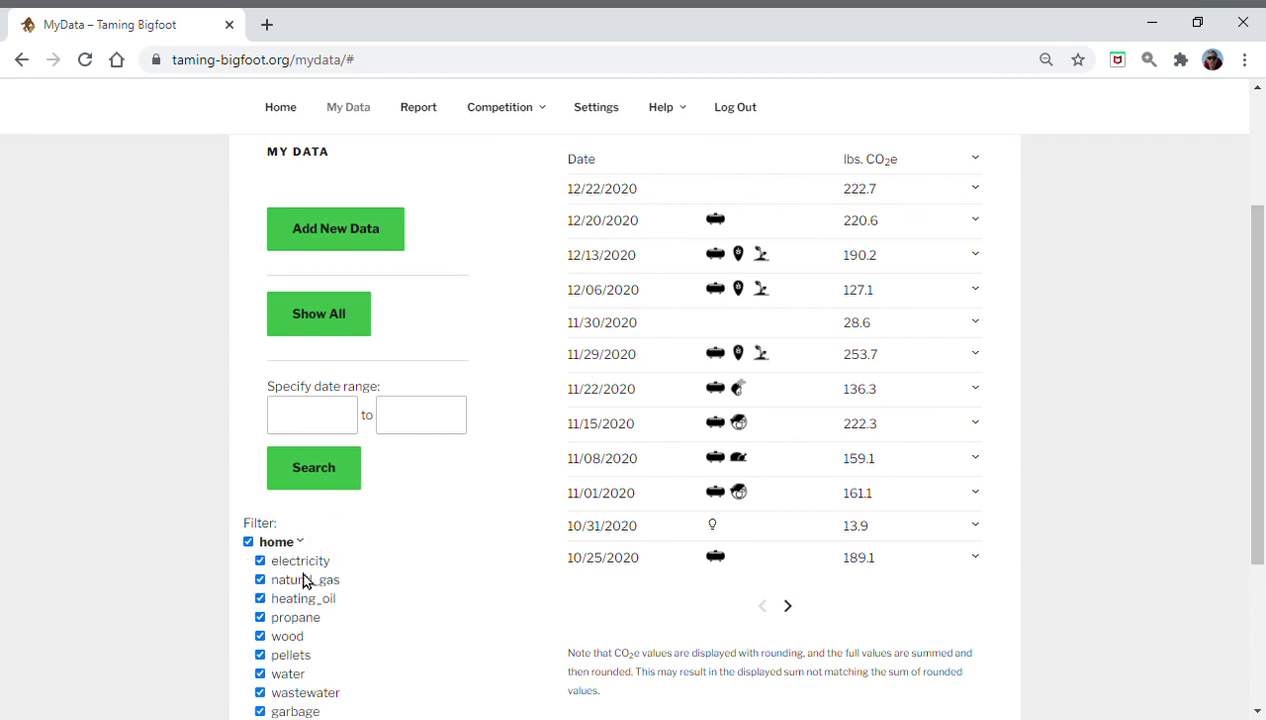
click(248, 542)
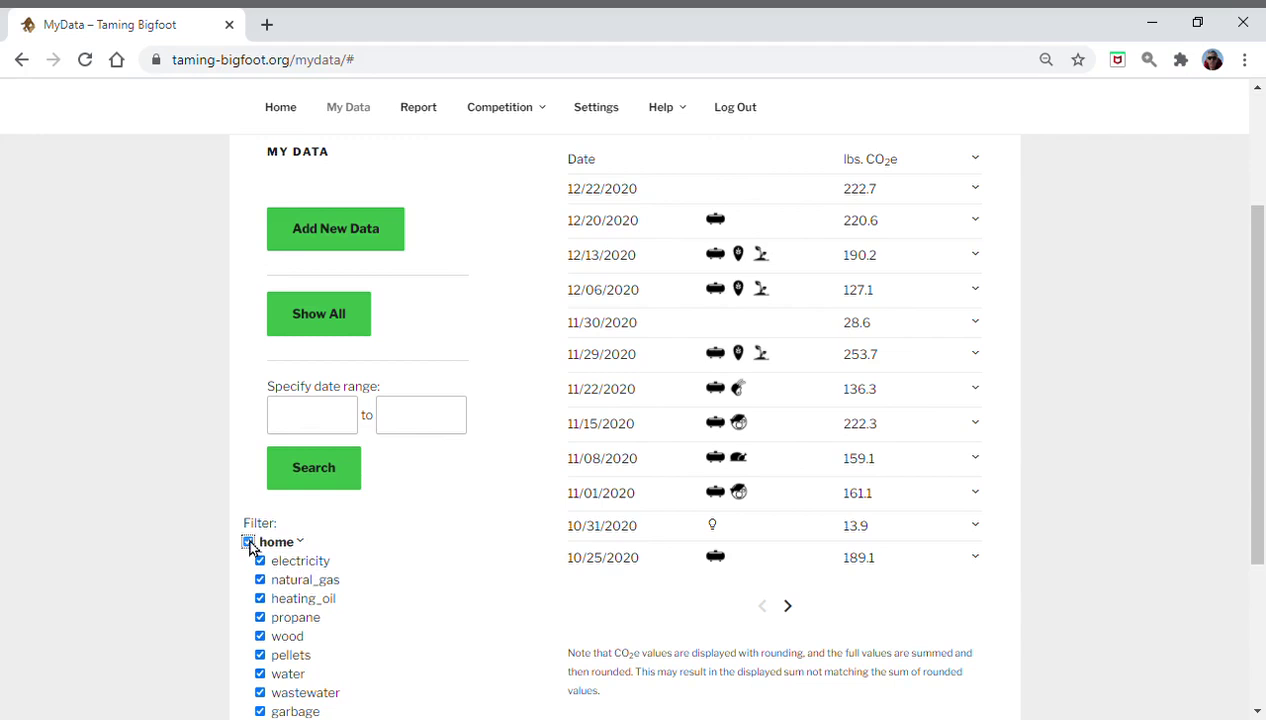
click(261, 617)
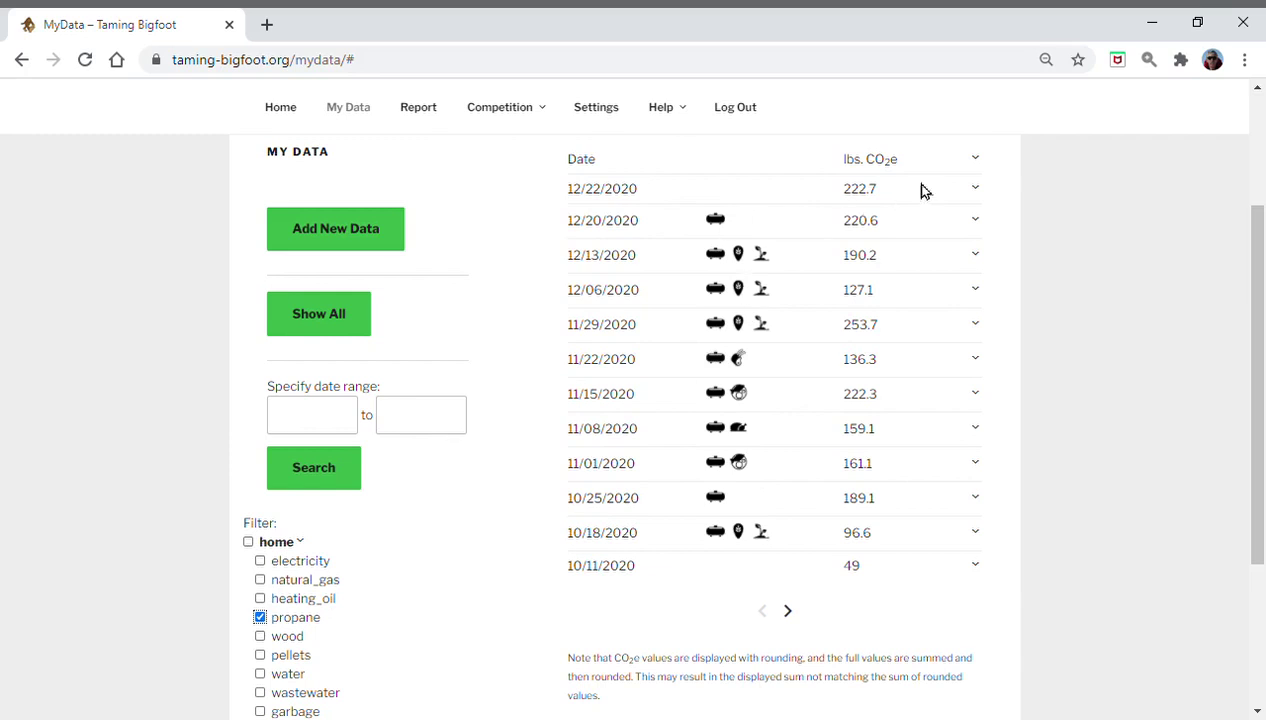
Expand the details of all filtered entries and permanently delete the 12/22/2020 record.
click(976, 160)
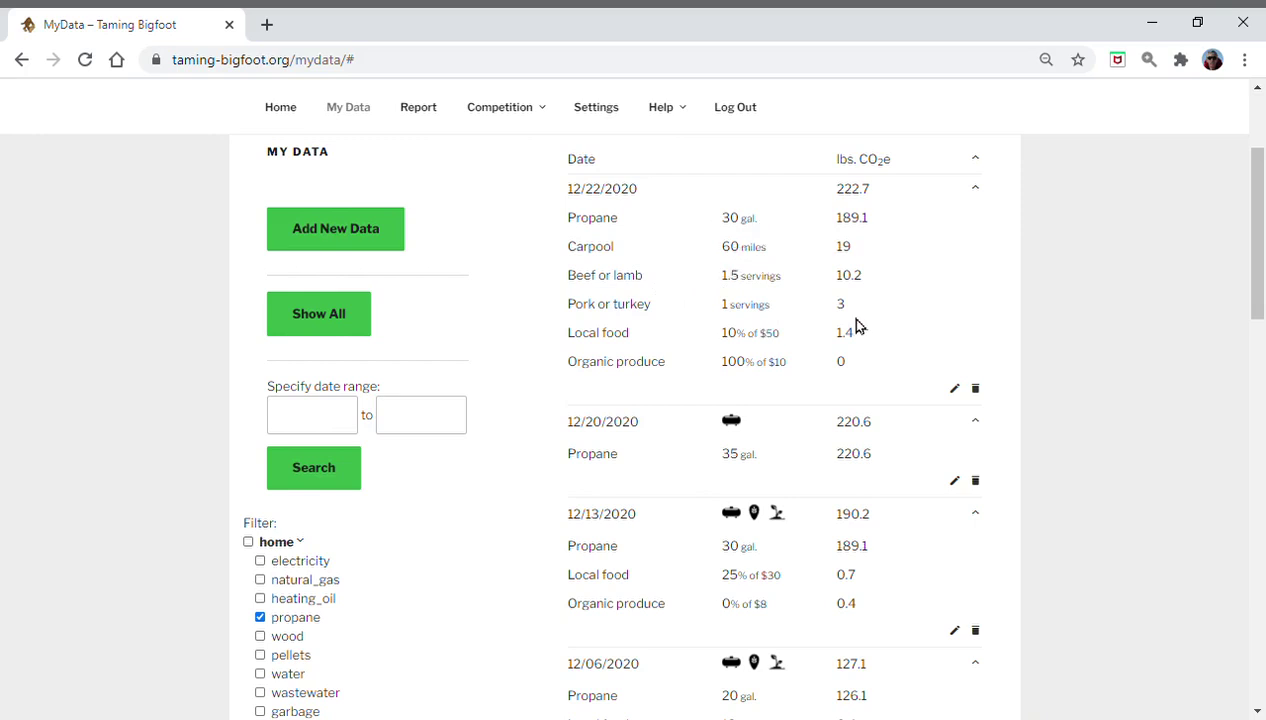
click(976, 390)
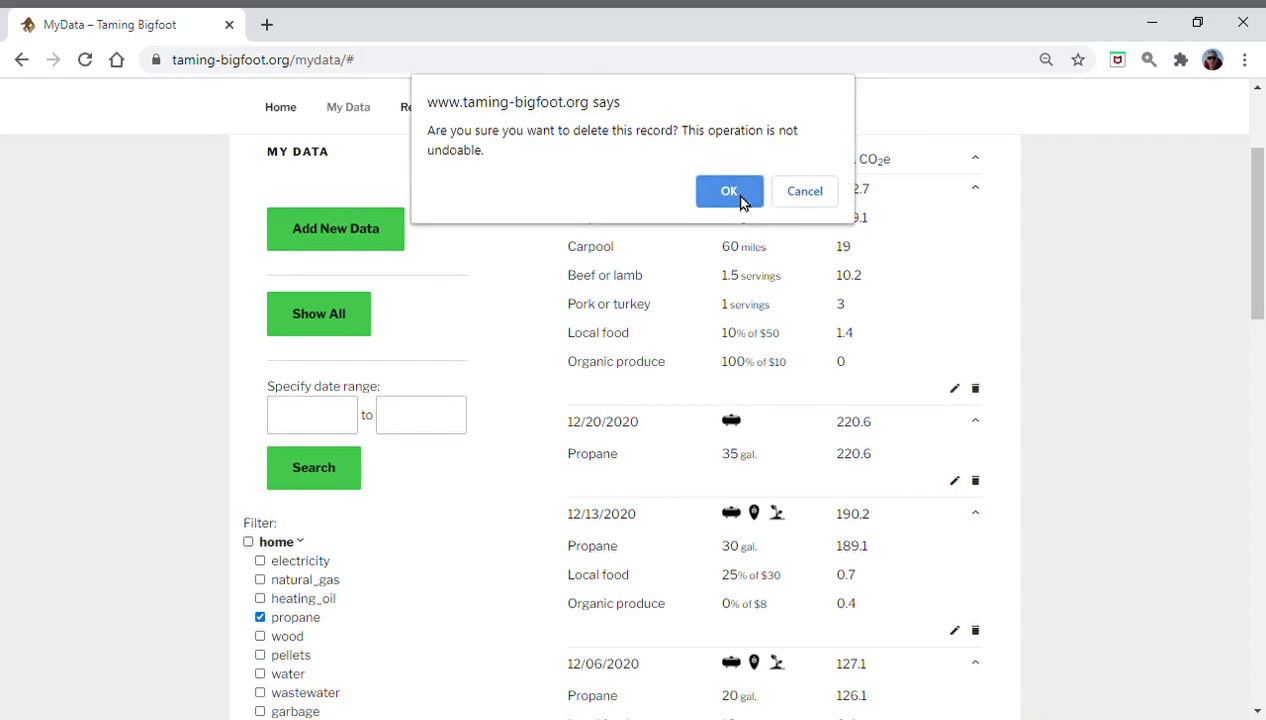
click(729, 192)
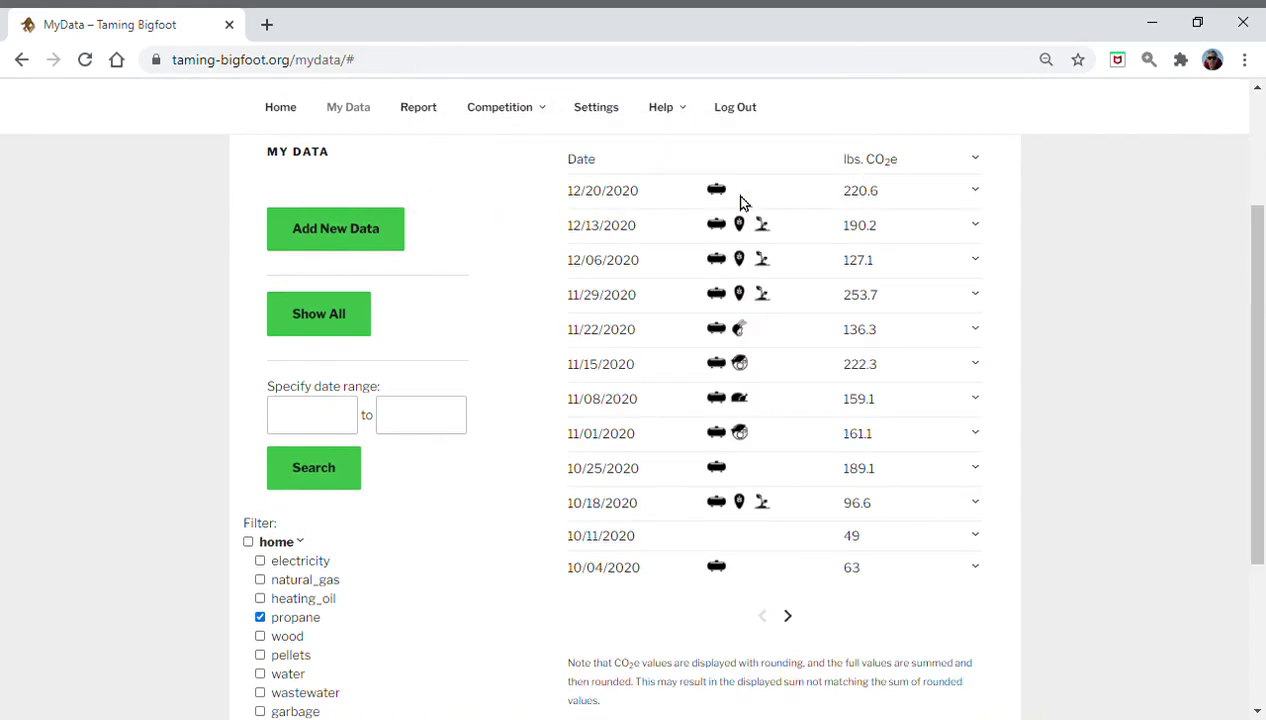
Restore the list filter to include all home, transportation, and food & shopping data, with the home sub-items collapsed.
click(248, 542)
click(300, 542)
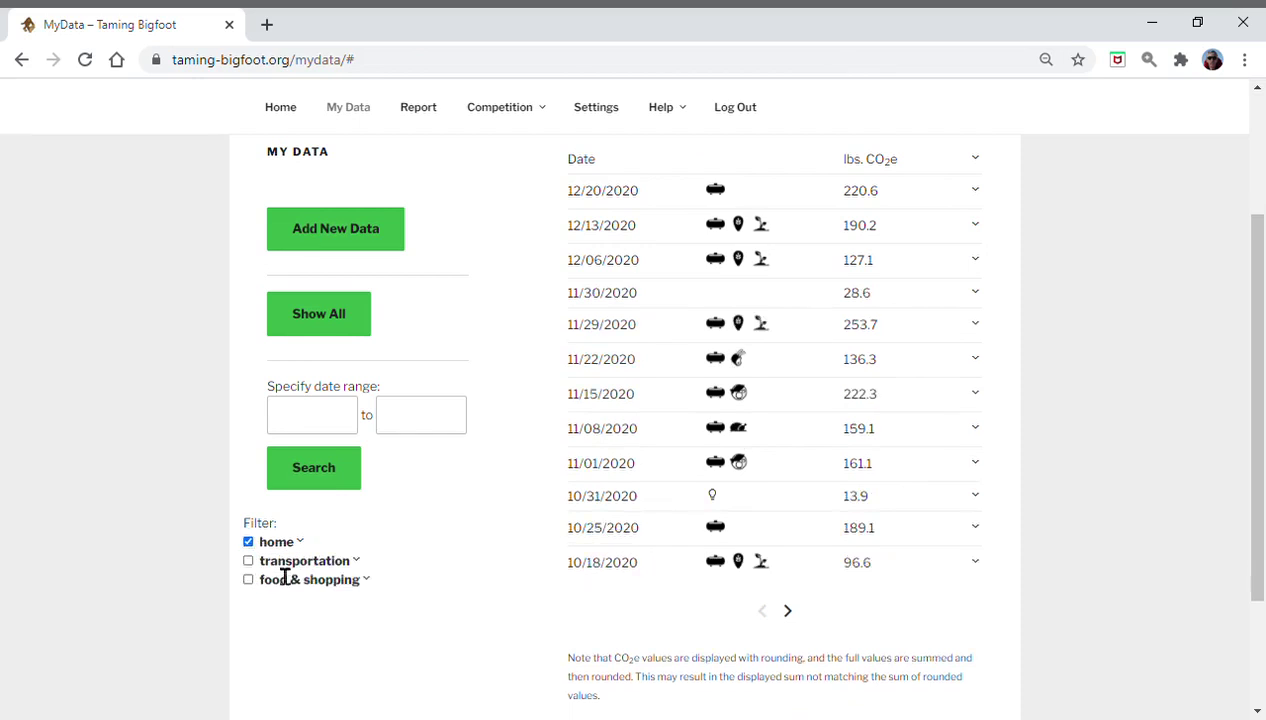
click(248, 561)
click(248, 580)
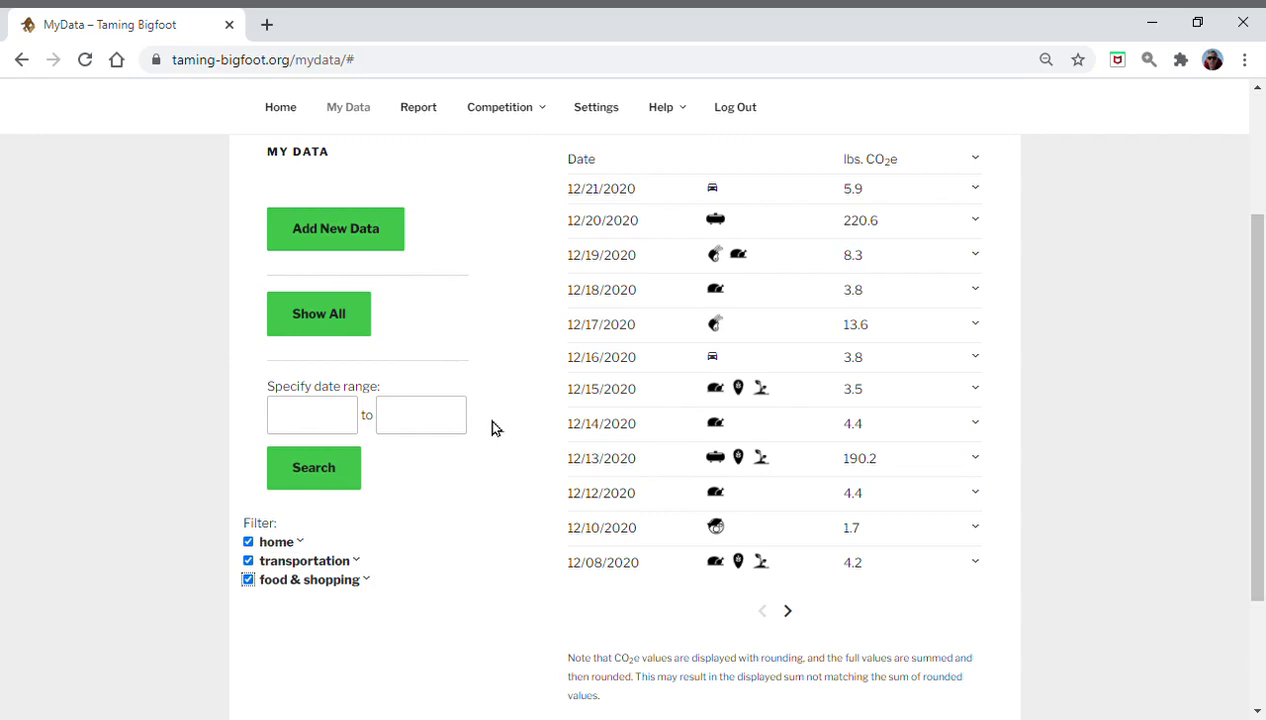
Search the My Data entries for the date range 10/01/2020 to 10/31/2020.
click(350, 434)
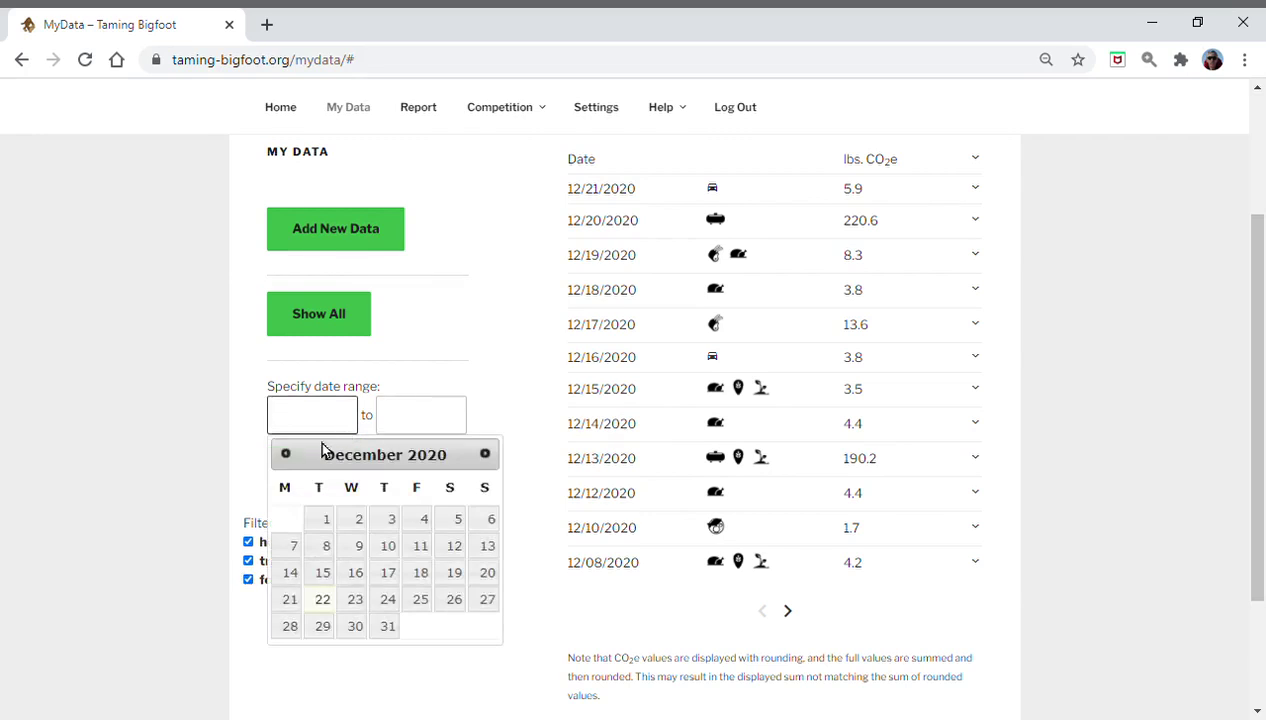
click(286, 456)
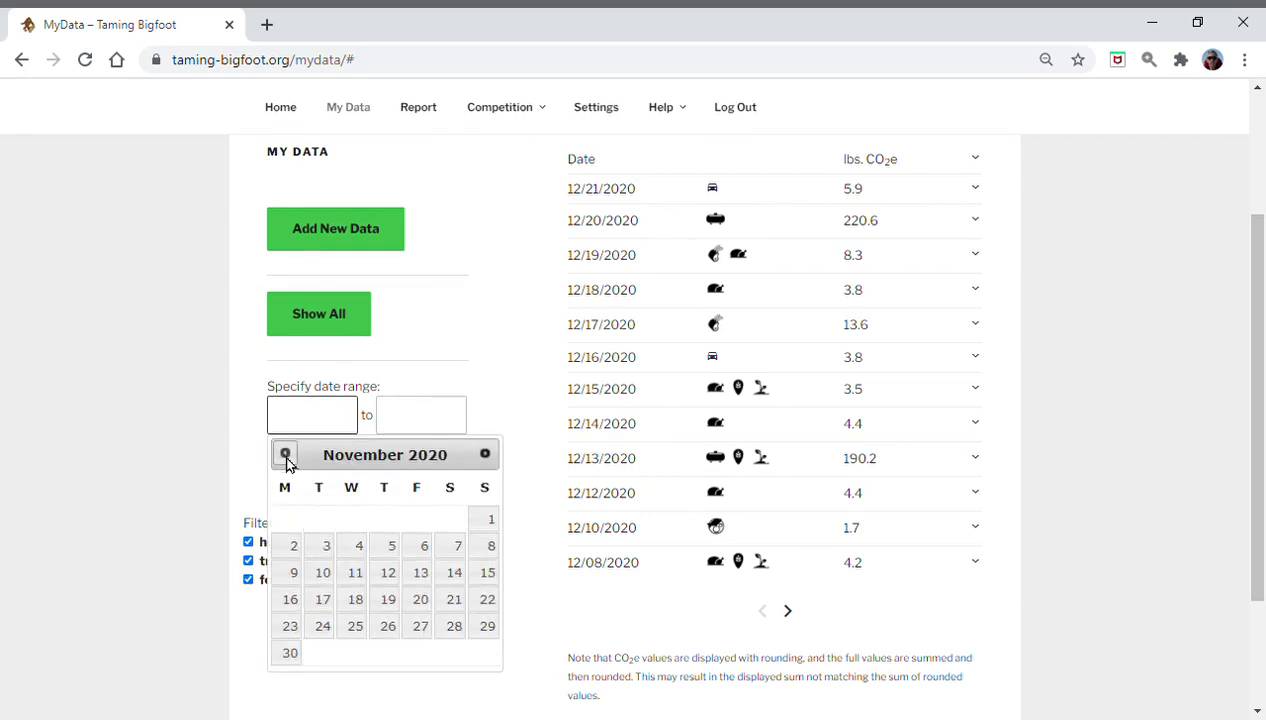
click(286, 456)
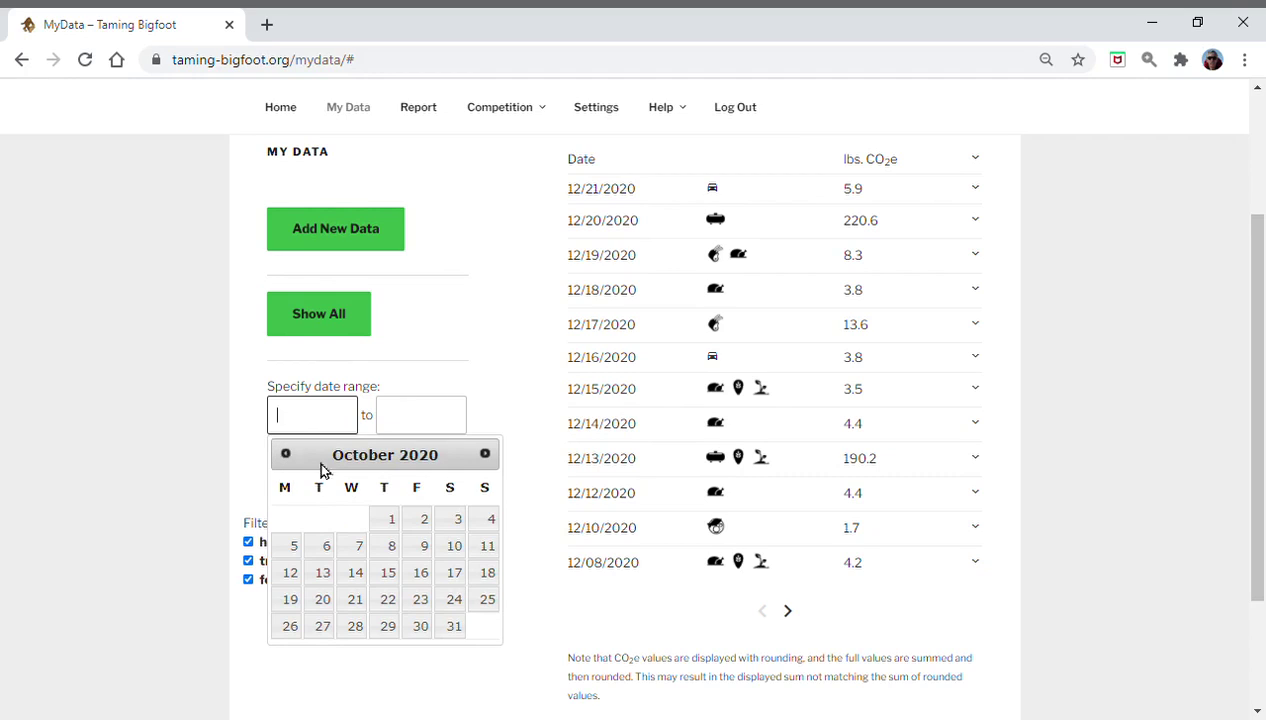
click(390, 519)
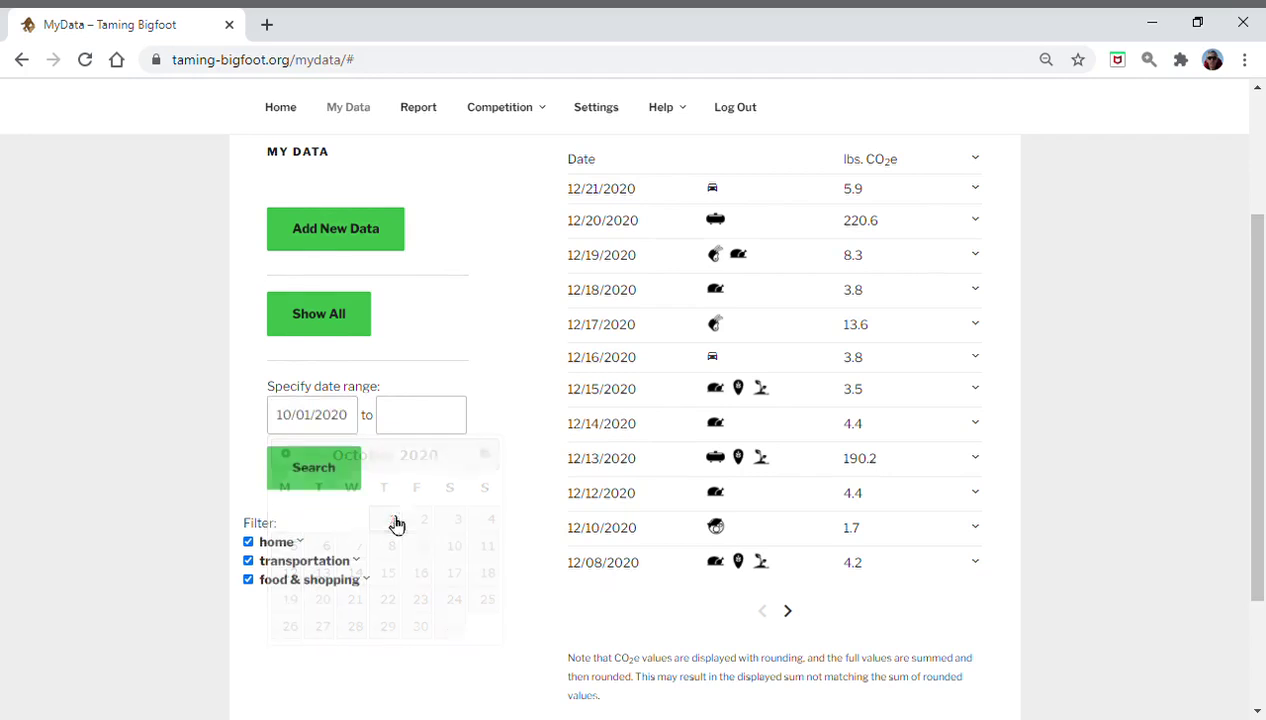
click(437, 429)
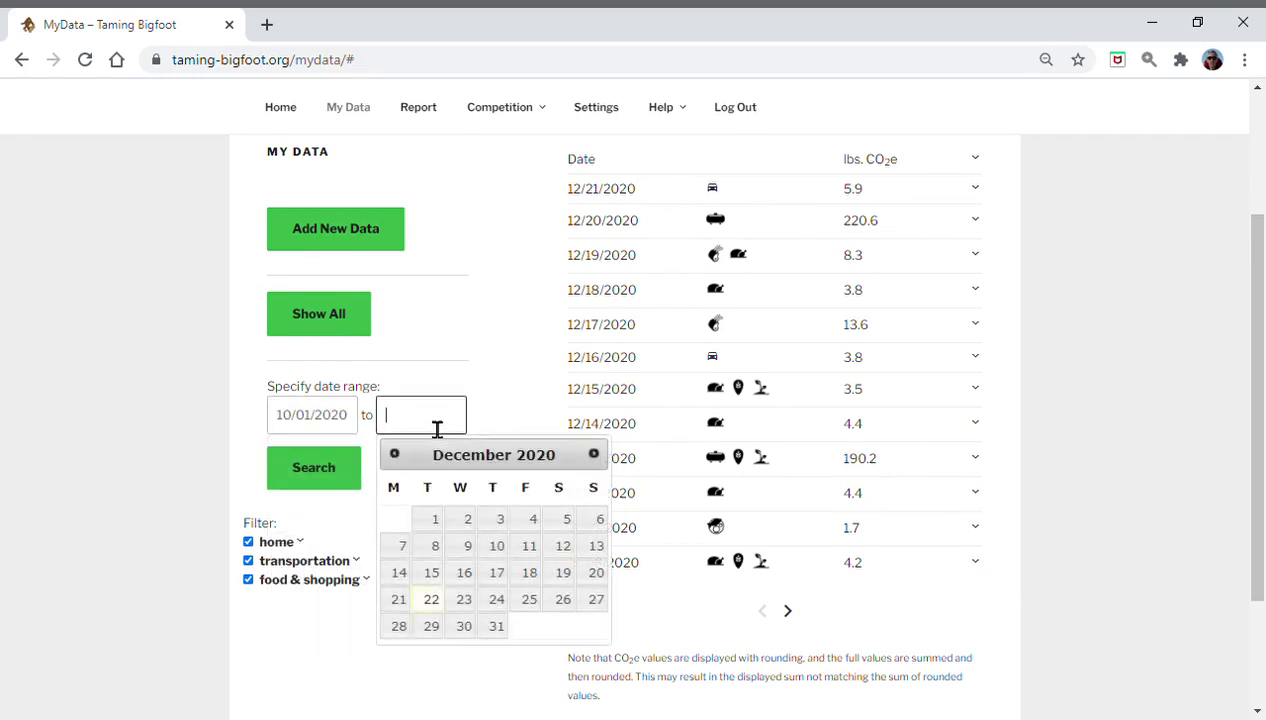
click(395, 456)
click(395, 456)
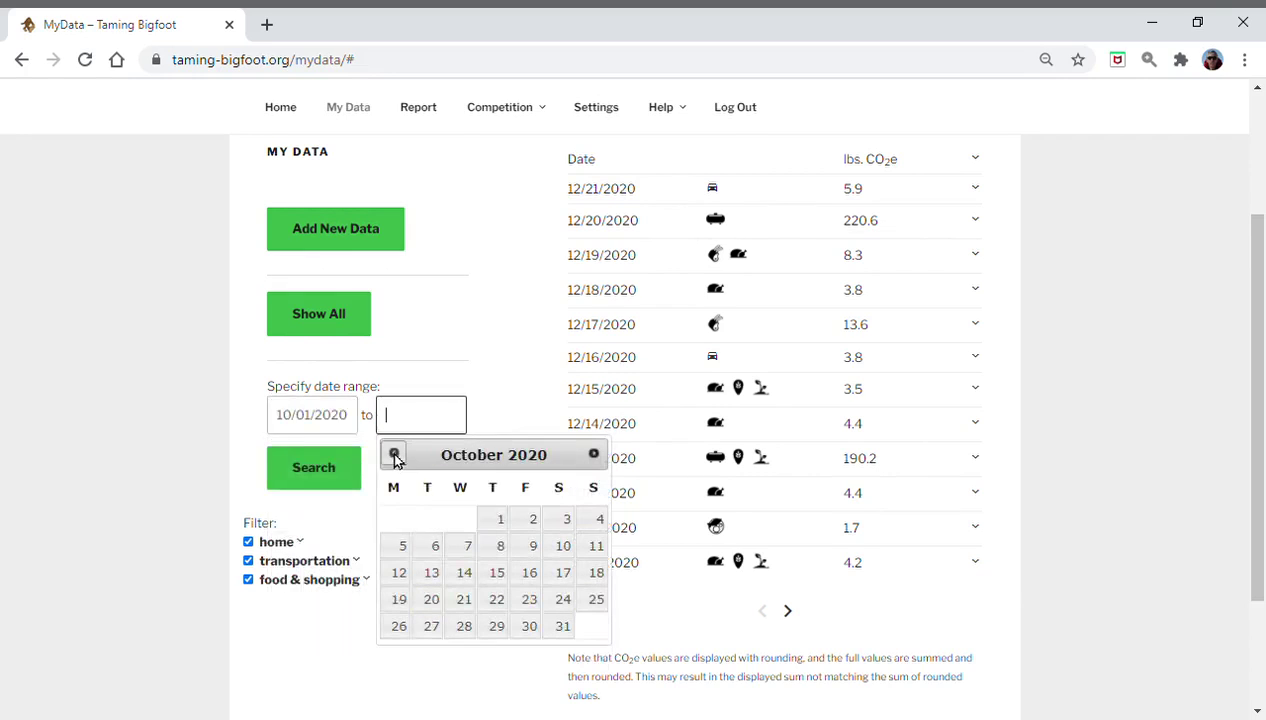
click(563, 627)
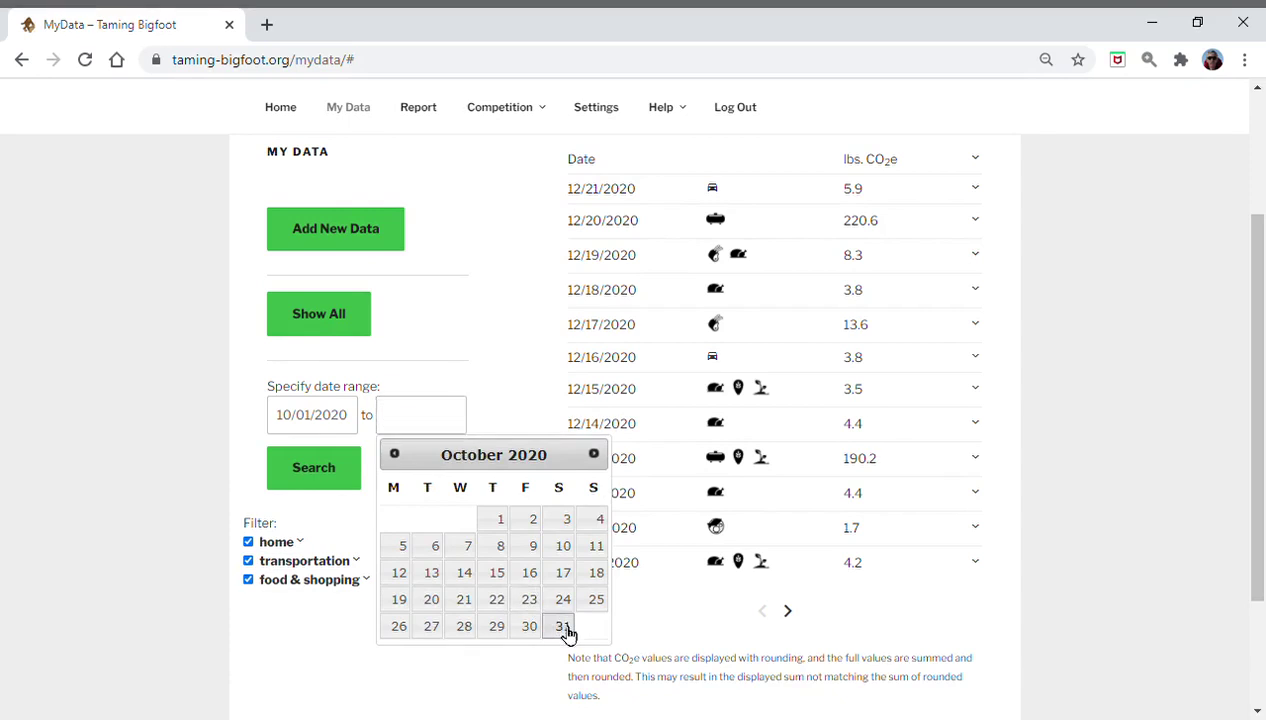
click(313, 476)
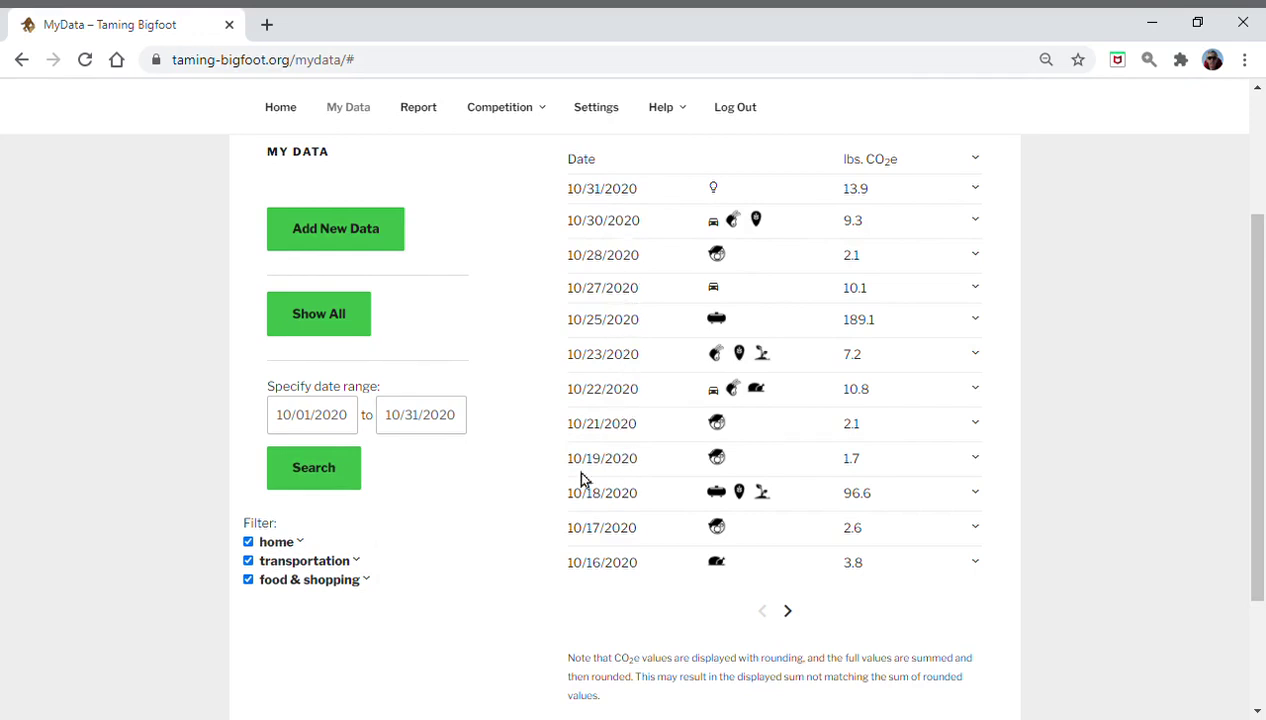
Review the details of the October entries filtered to transportation only, and restore the list to all dates.
click(248, 542)
click(249, 580)
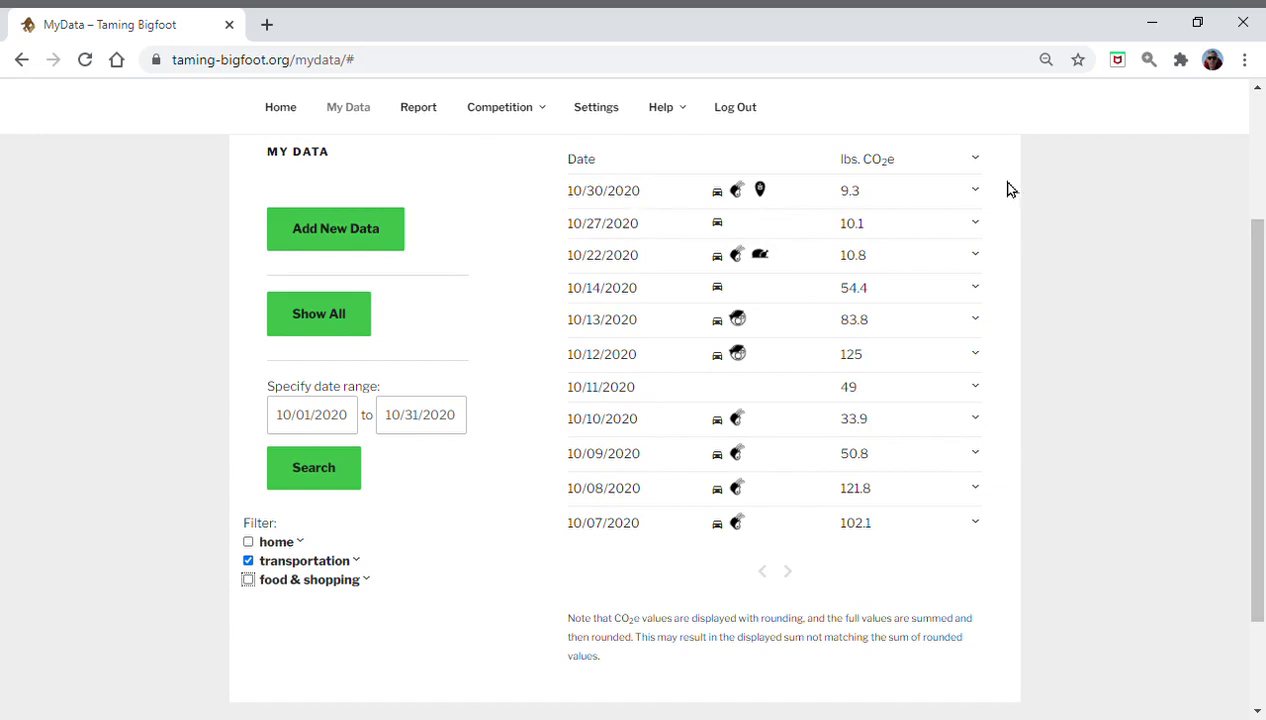
click(982, 161)
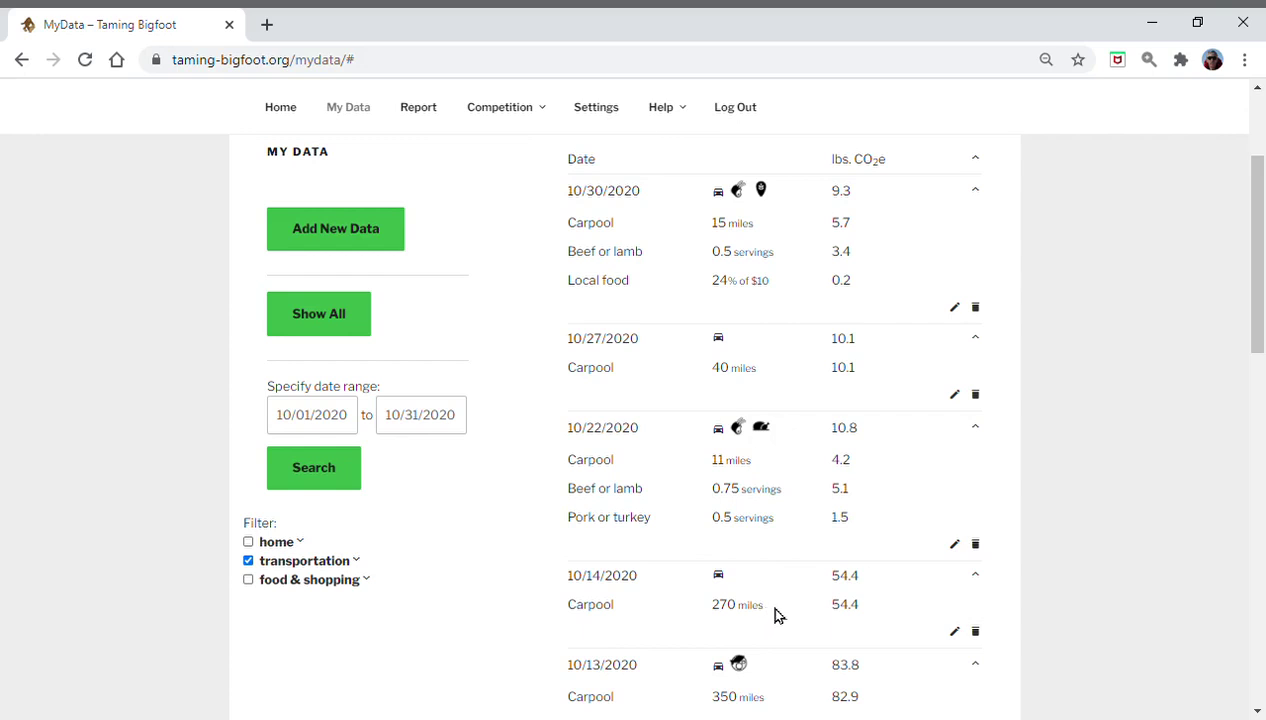
click(977, 159)
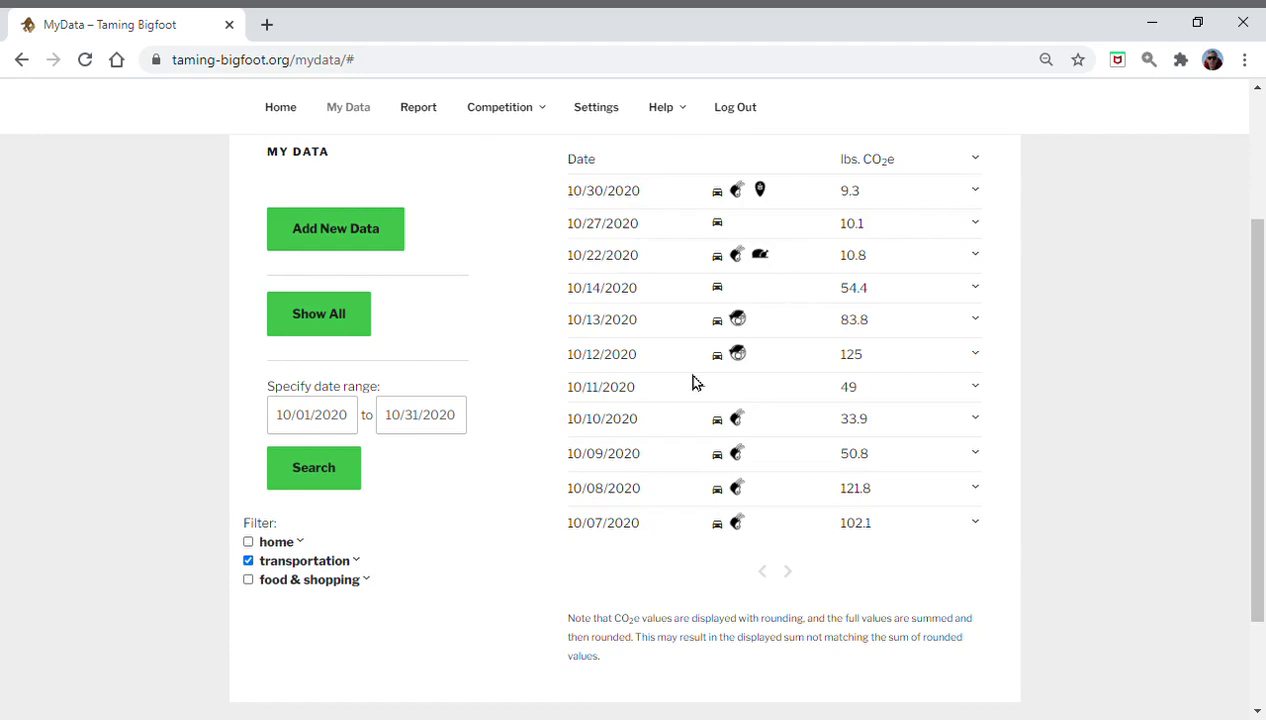
click(302, 322)
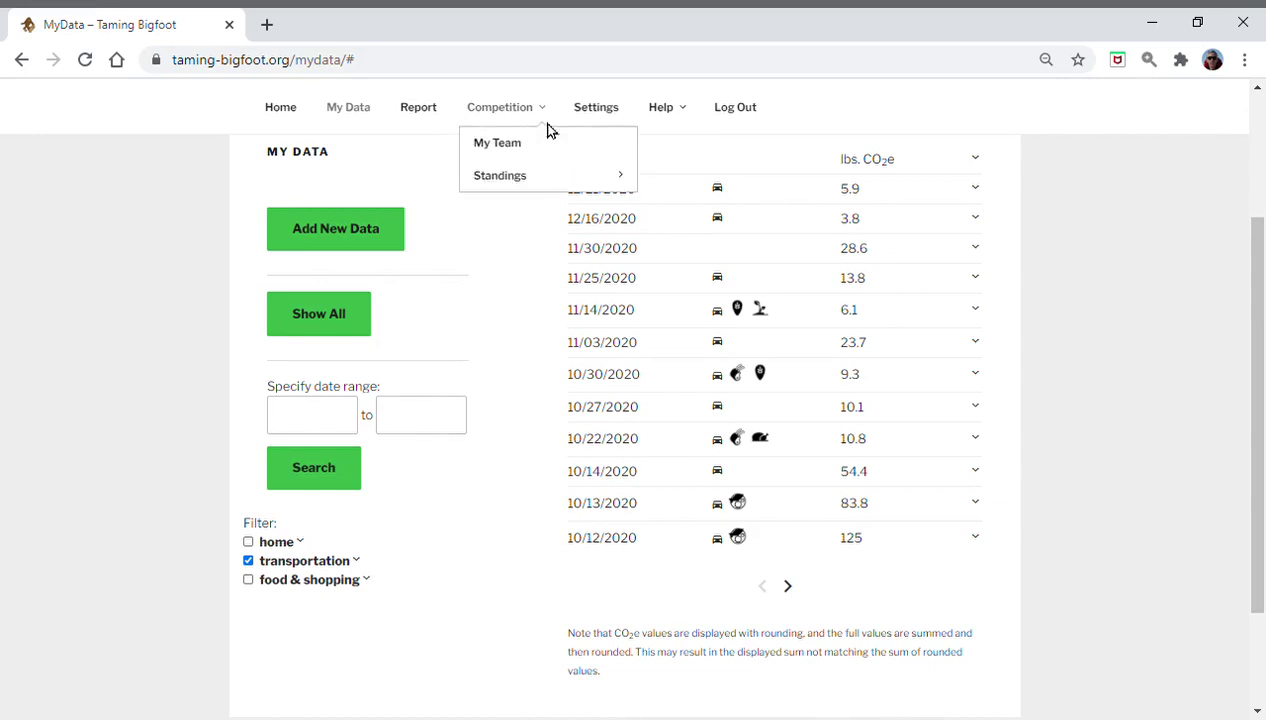
Open the Input Guide from the site's help pages and read its introduction and home energy instructions.
mouse_move(662, 118)
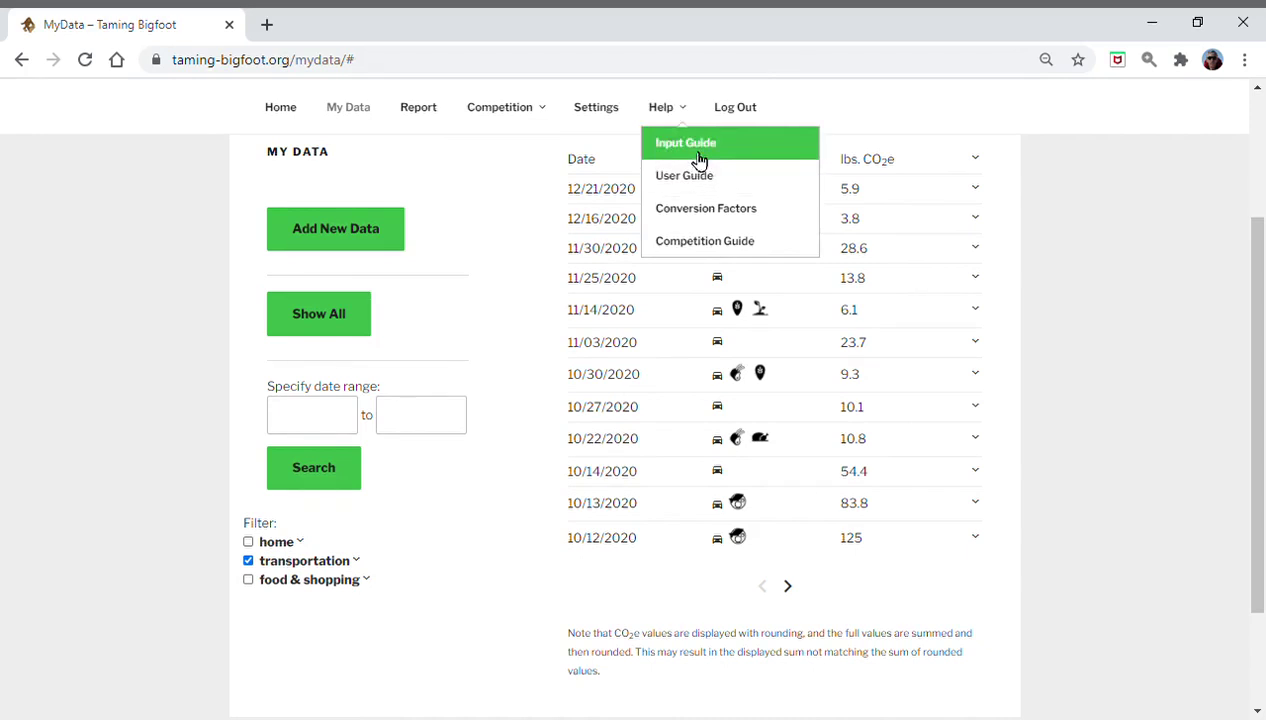
click(699, 160)
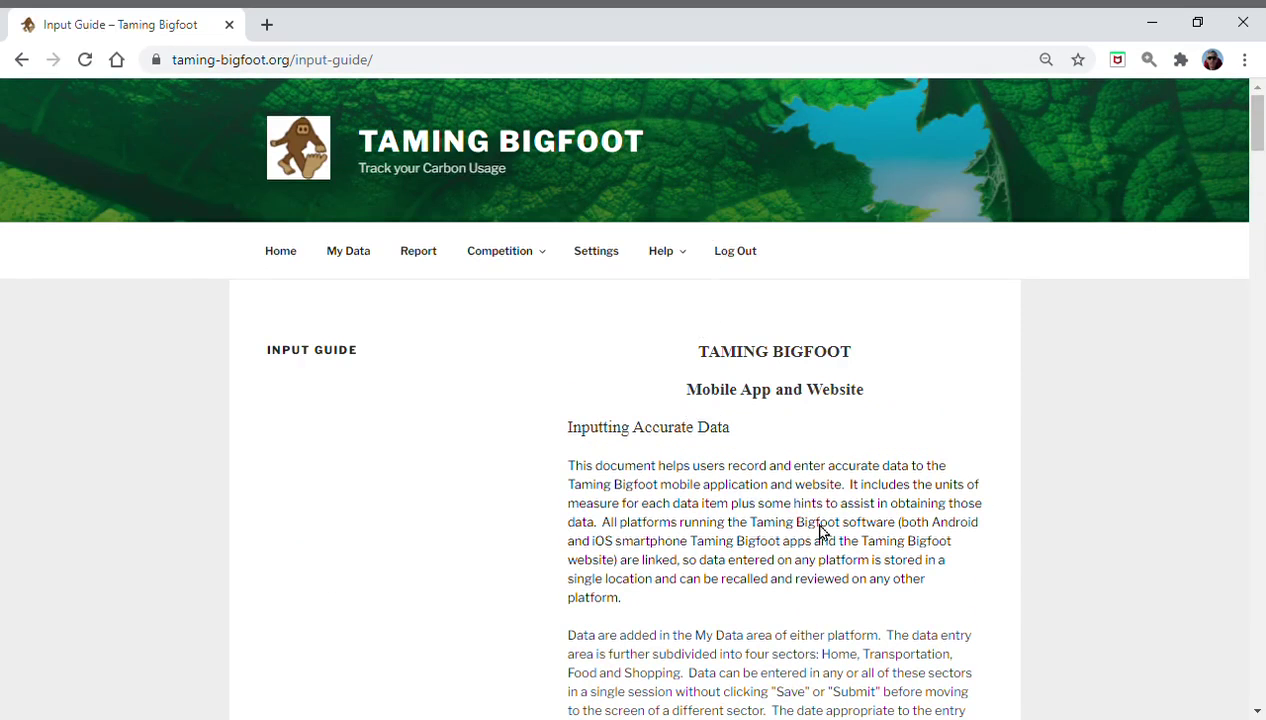
scroll(832, 537, down, 3)
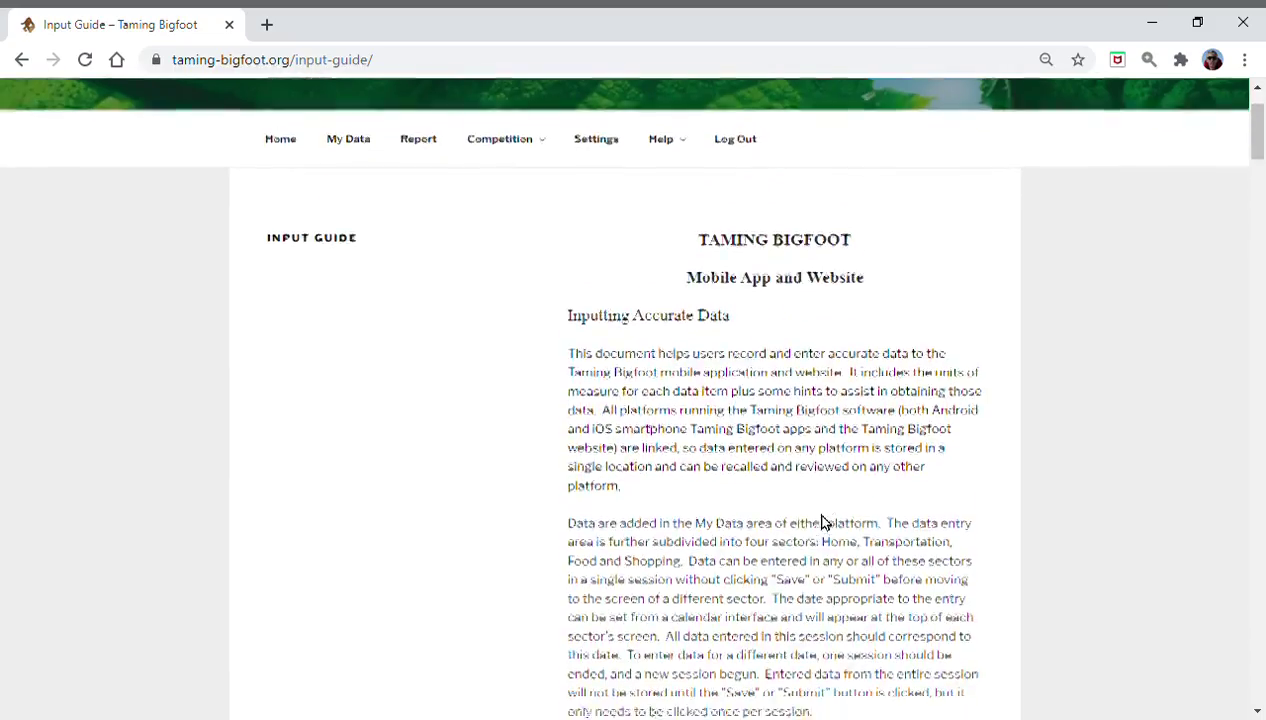
scroll(830, 525, down, 3)
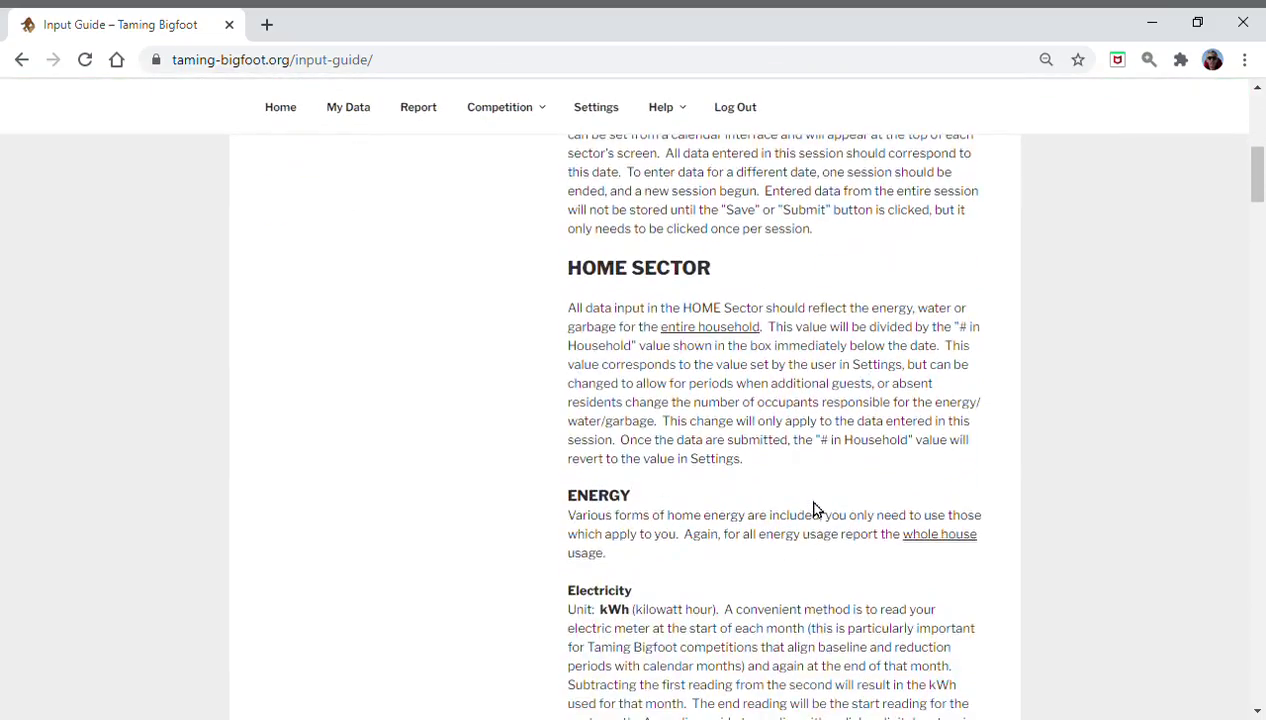
scroll(813, 510, down, 3)
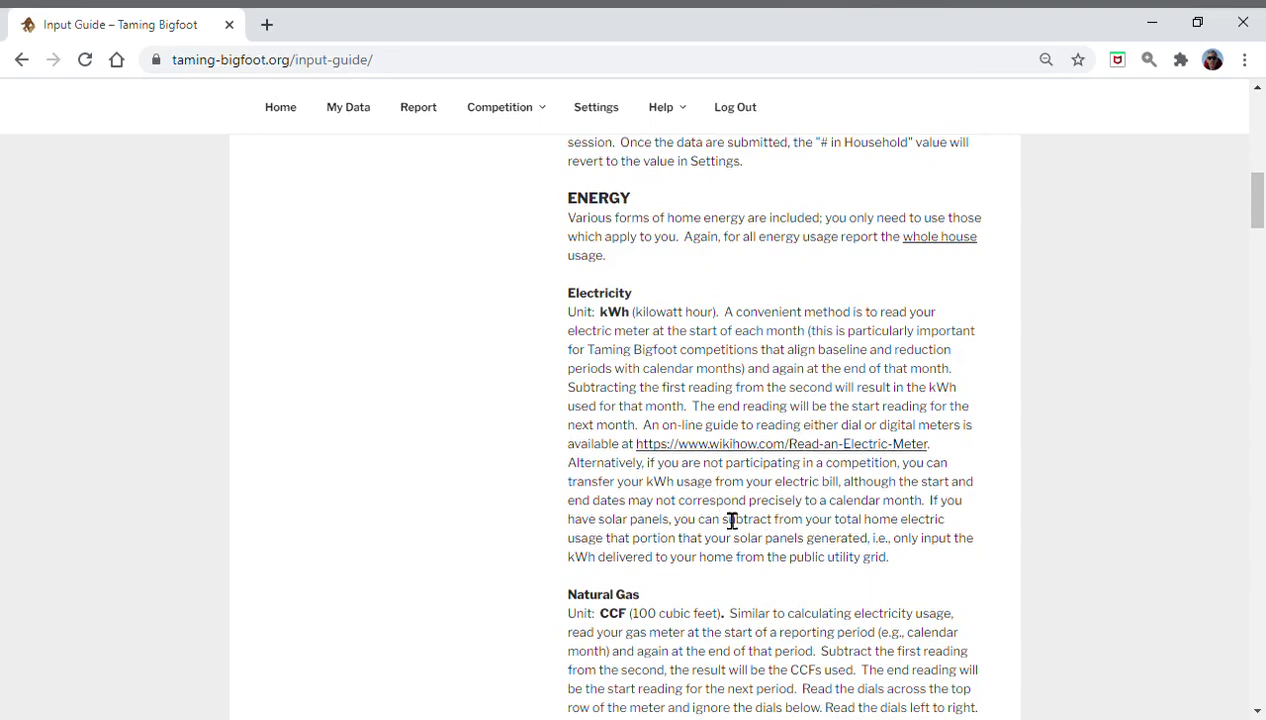
scroll(737, 517, down, 2)
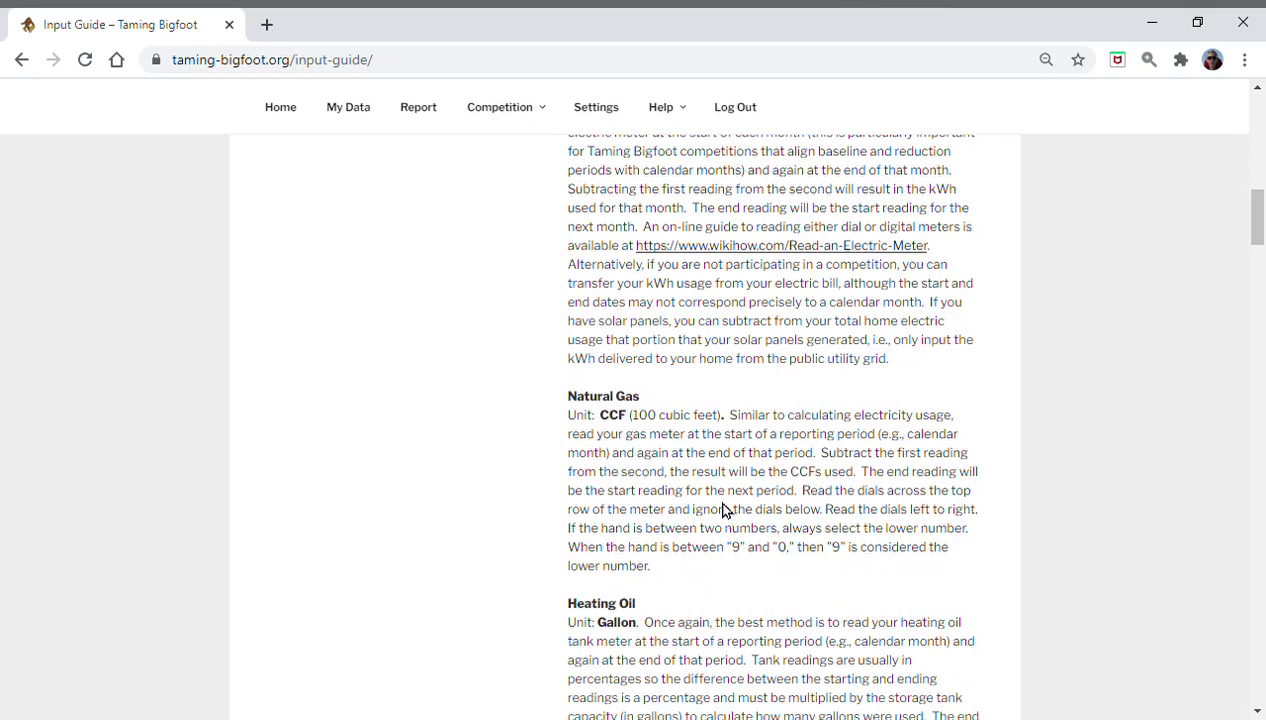
Read the Input Guide's remaining home energy, water, and garbage instructions, its transportation sector, and the introduction to the food and shopping sectors.
scroll(725, 510, down, 6)
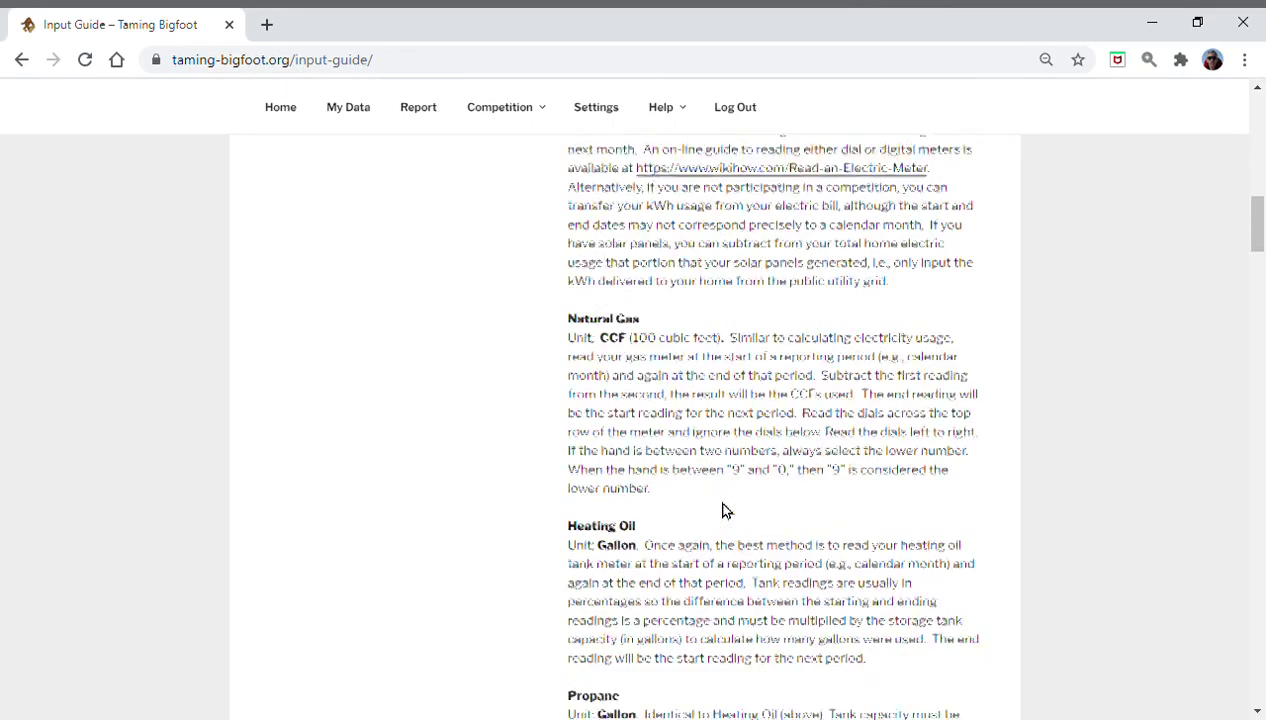
scroll(728, 505, down, 5)
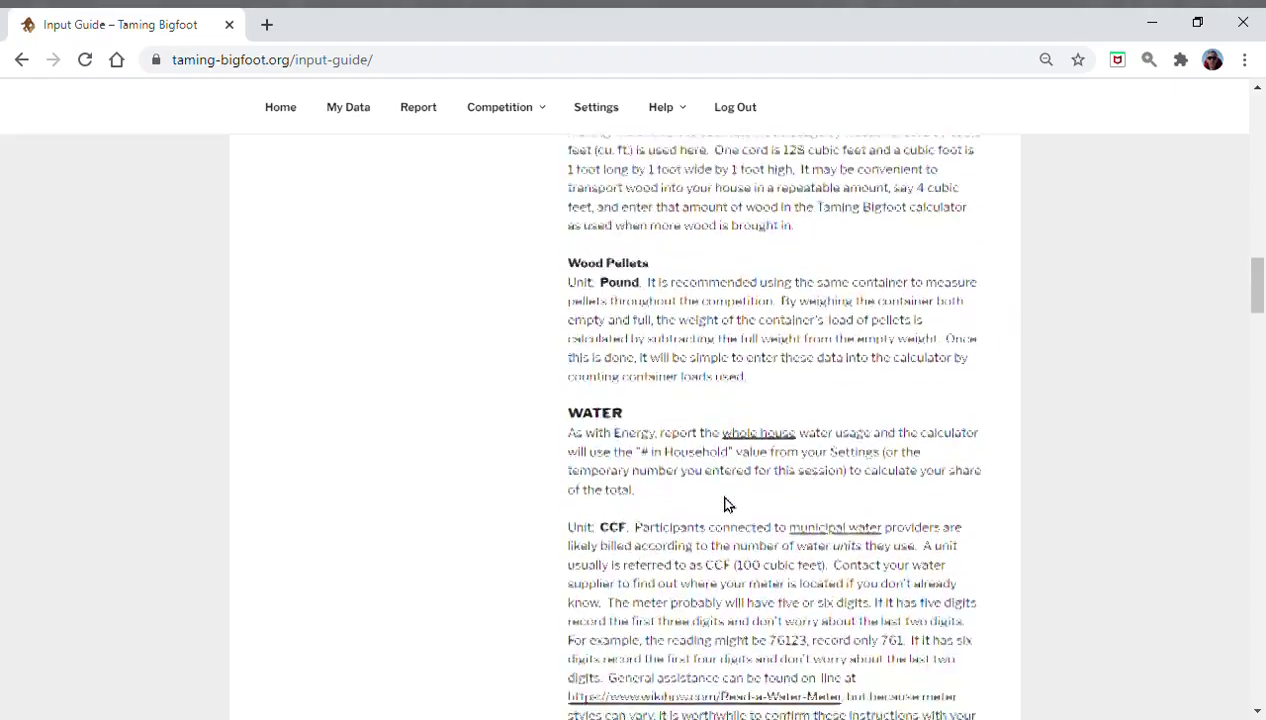
scroll(731, 503, down, 8)
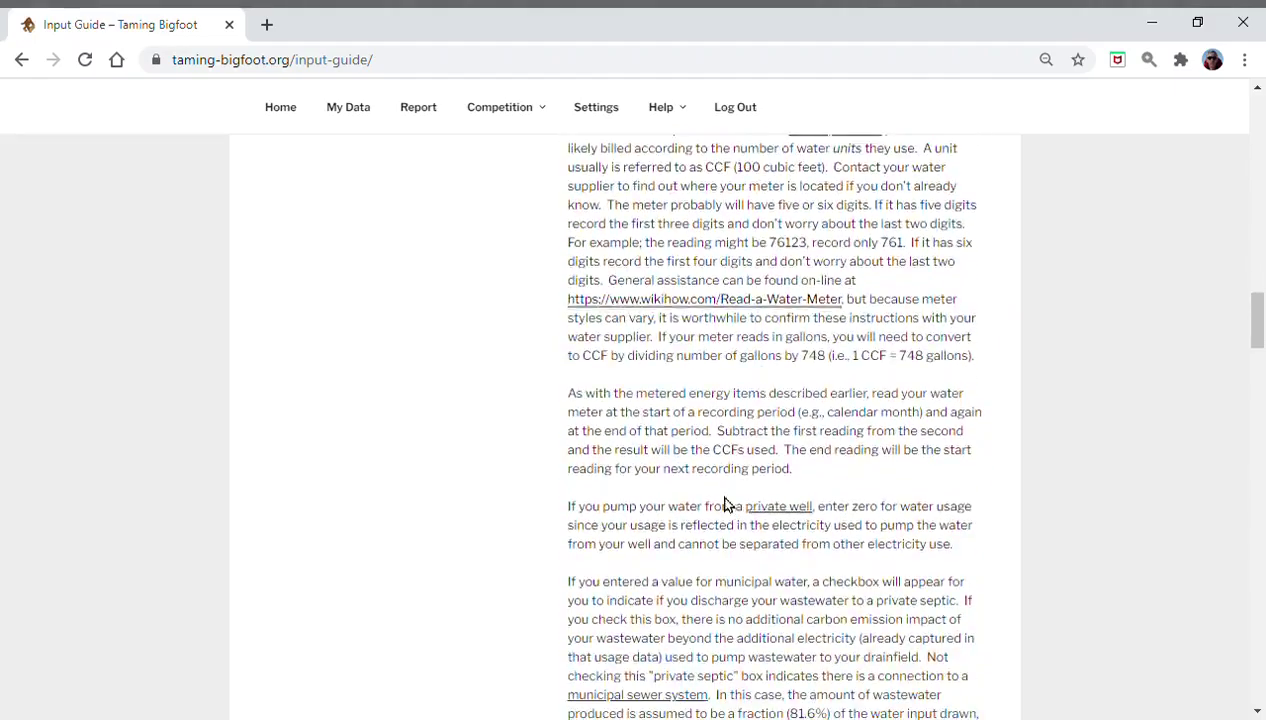
scroll(738, 511, down, 2)
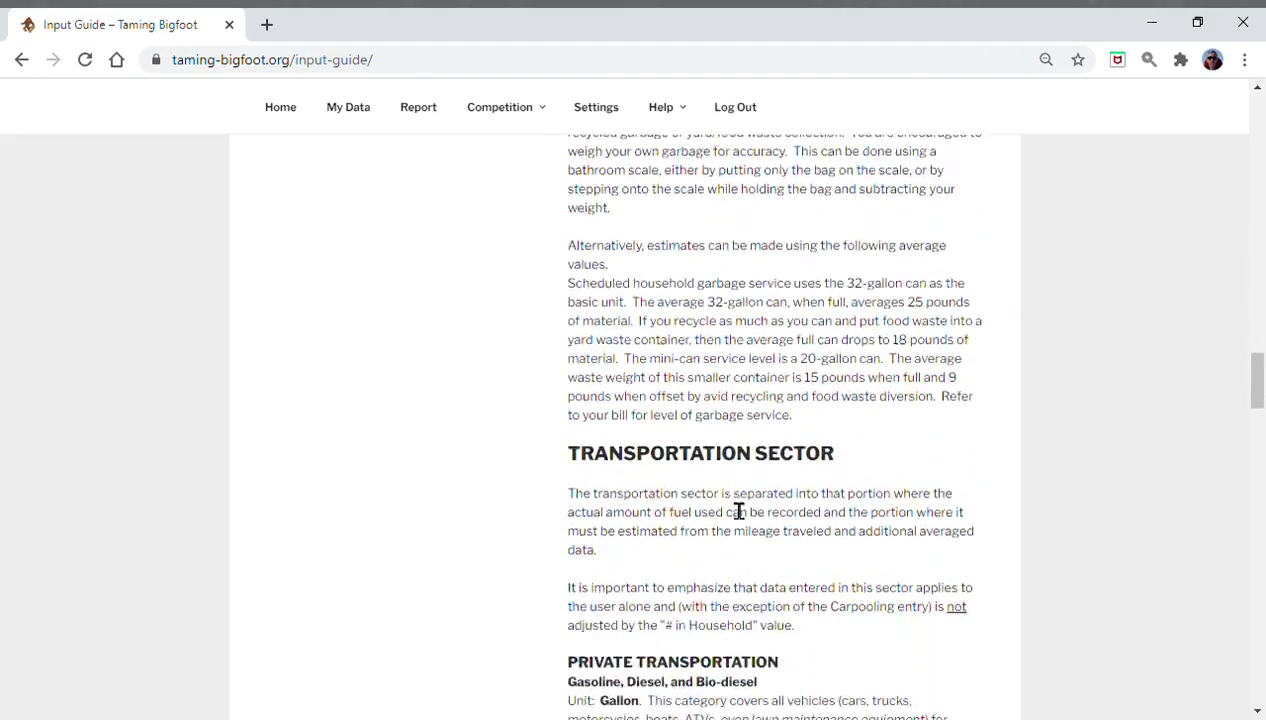
scroll(738, 511, down, 6)
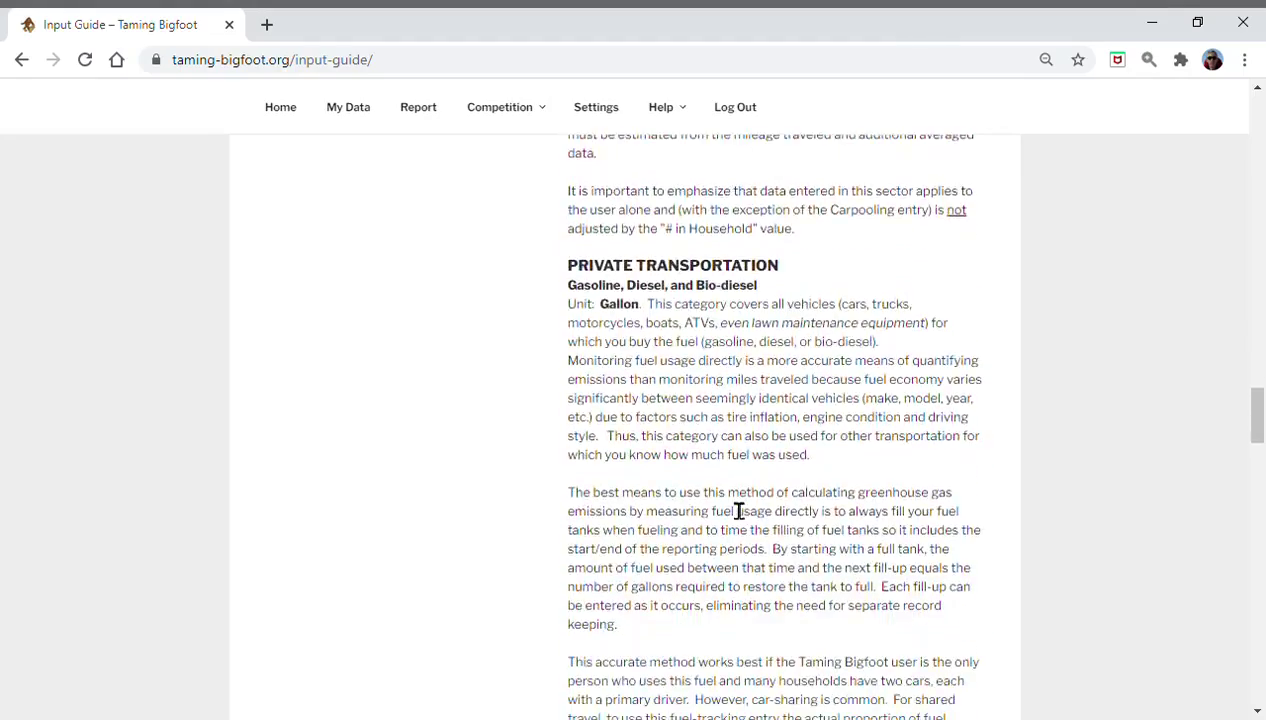
scroll(738, 511, down, 8)
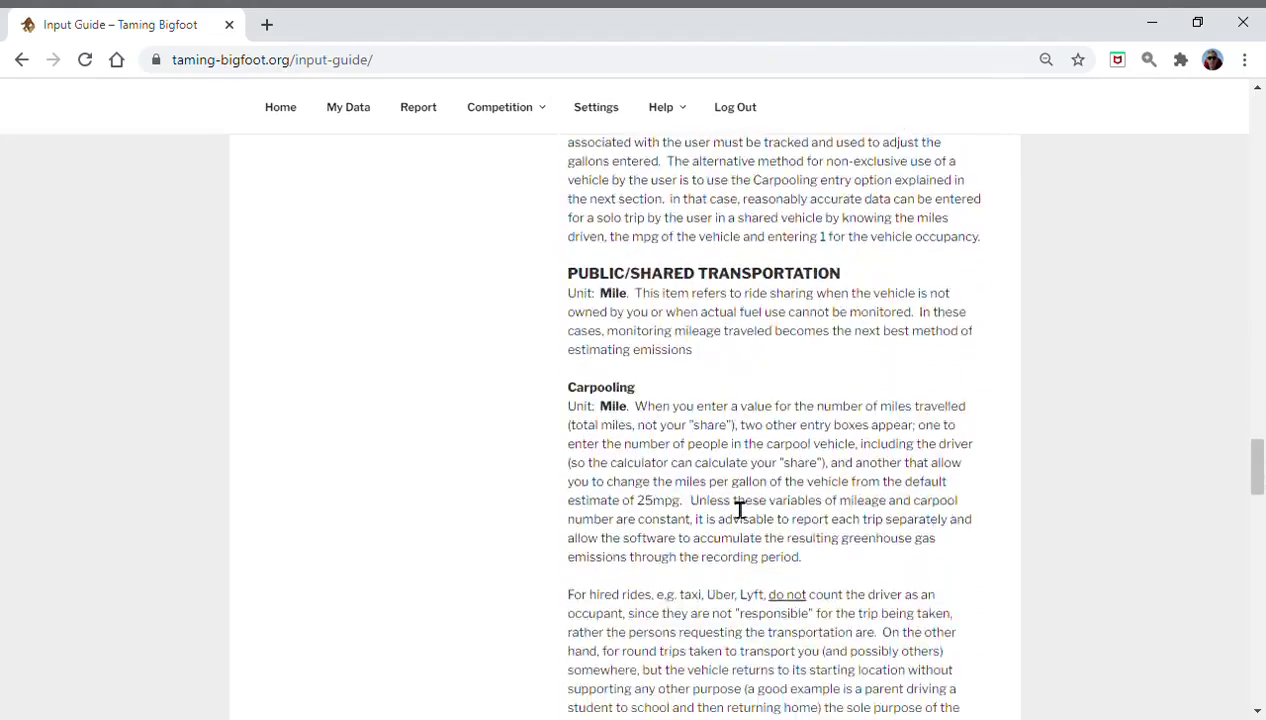
scroll(740, 511, down, 3)
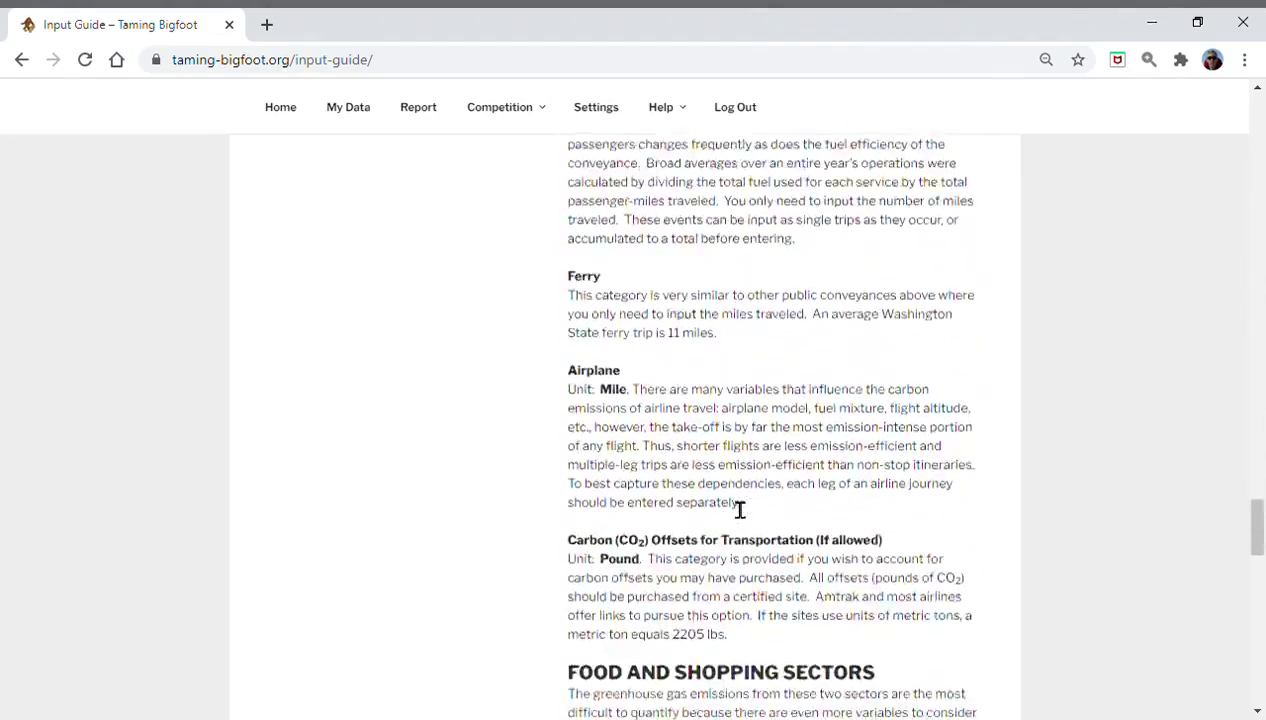
scroll(740, 511, down, 2)
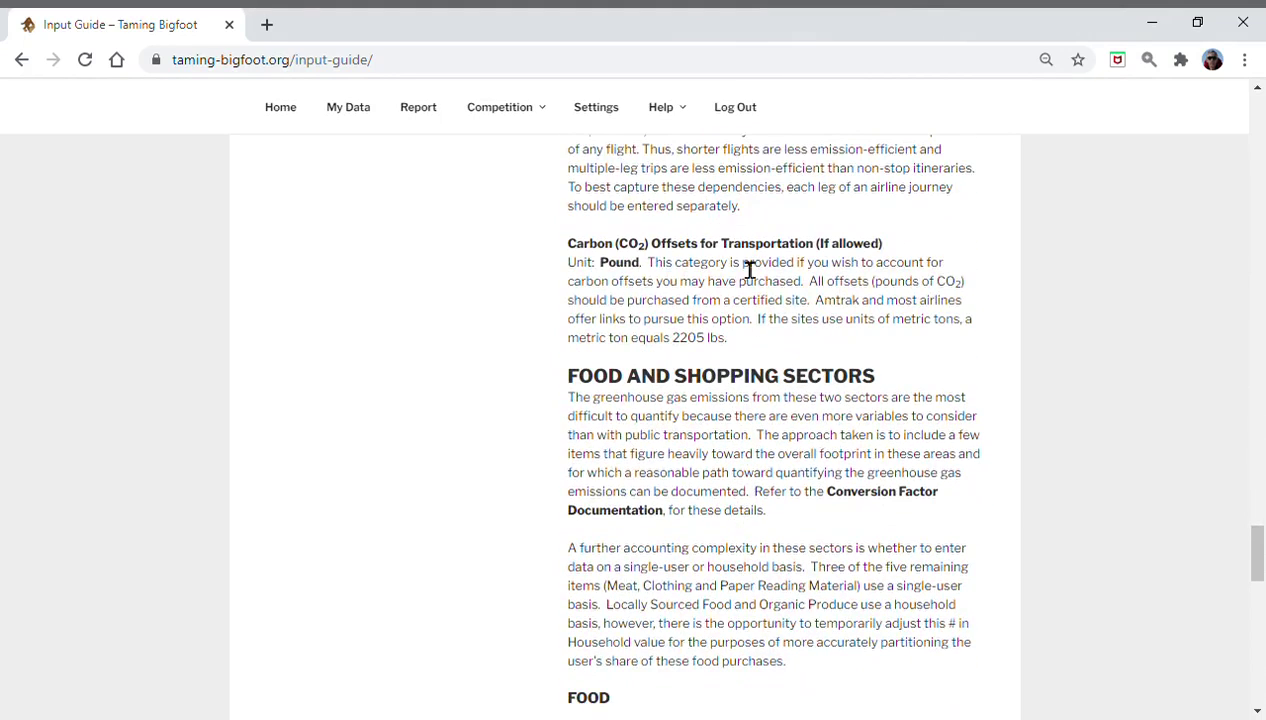
Open the Conversion Factors documentation from the site's help pages and read its introduction and the electricity, natural gas, heating oil, and propane factors.
mouse_move(670, 110)
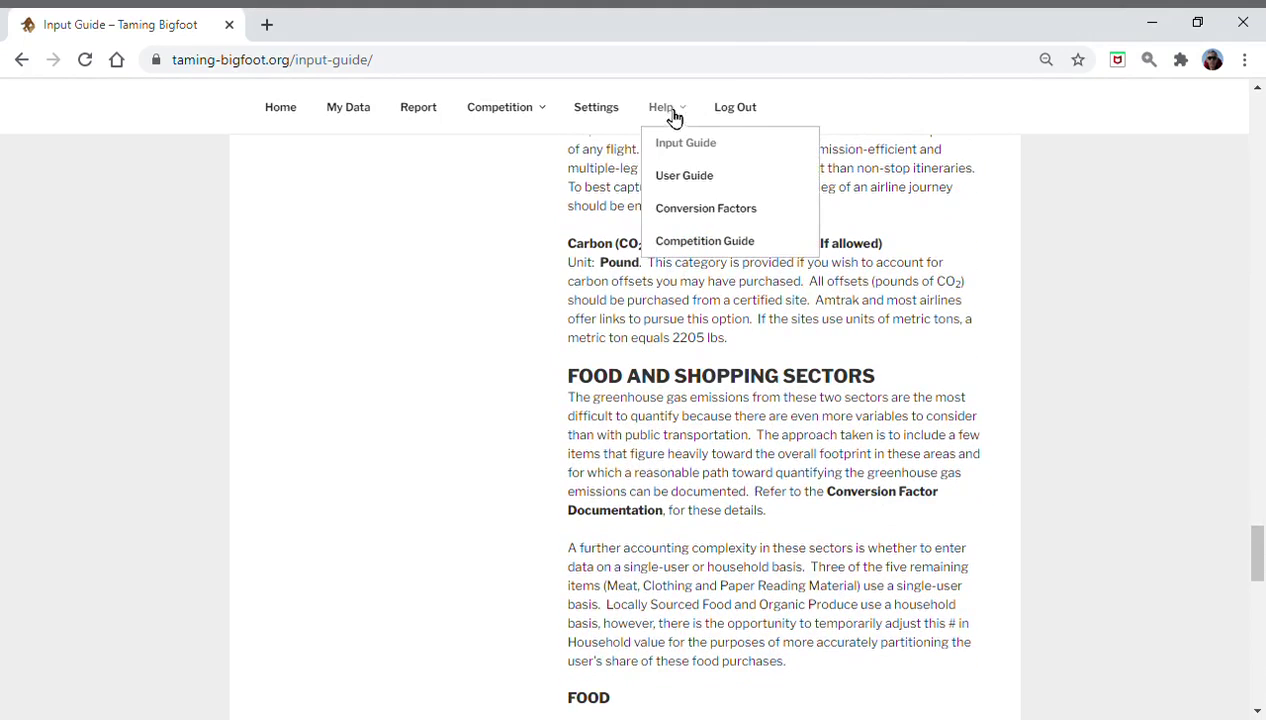
click(718, 217)
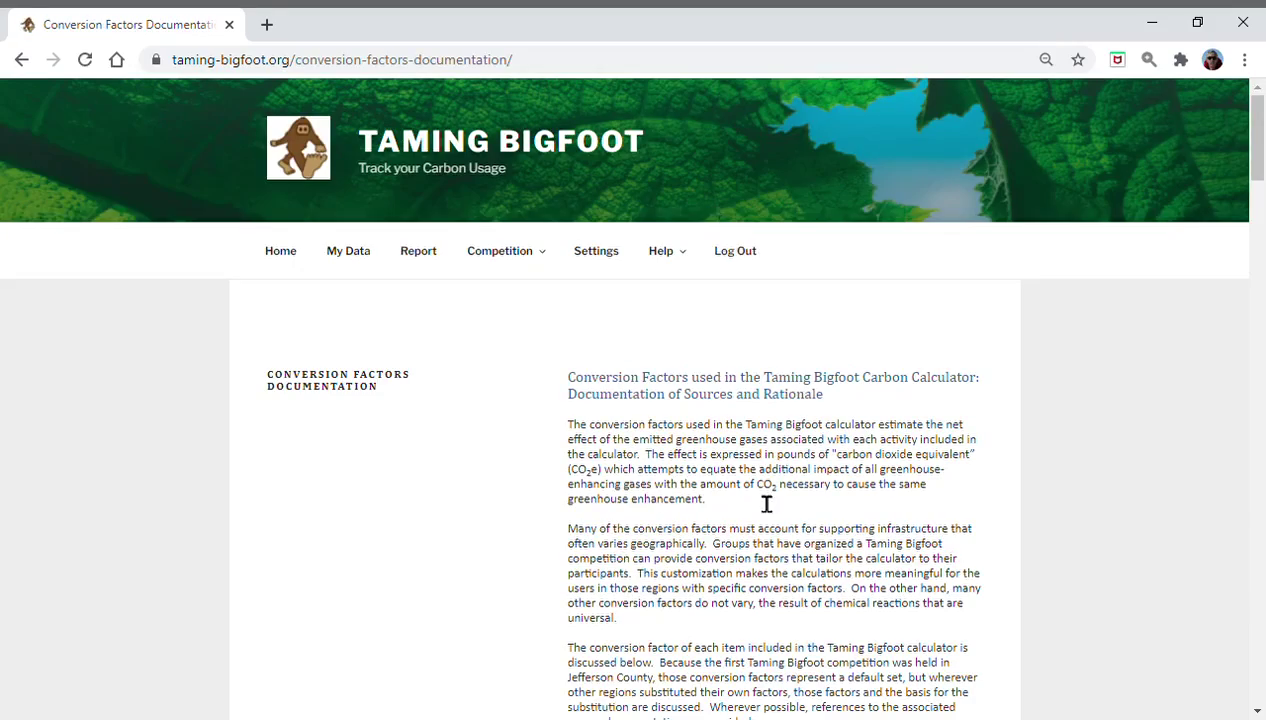
scroll(767, 503, down, 4)
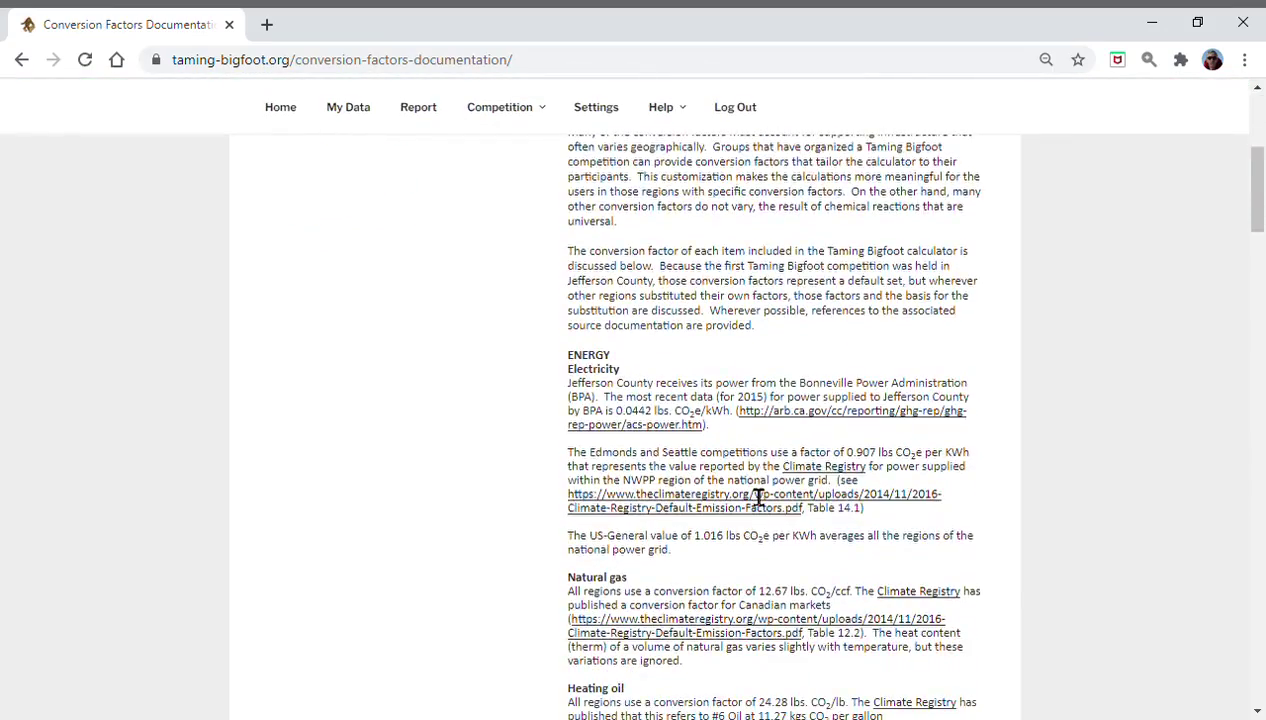
scroll(760, 497, down, 1)
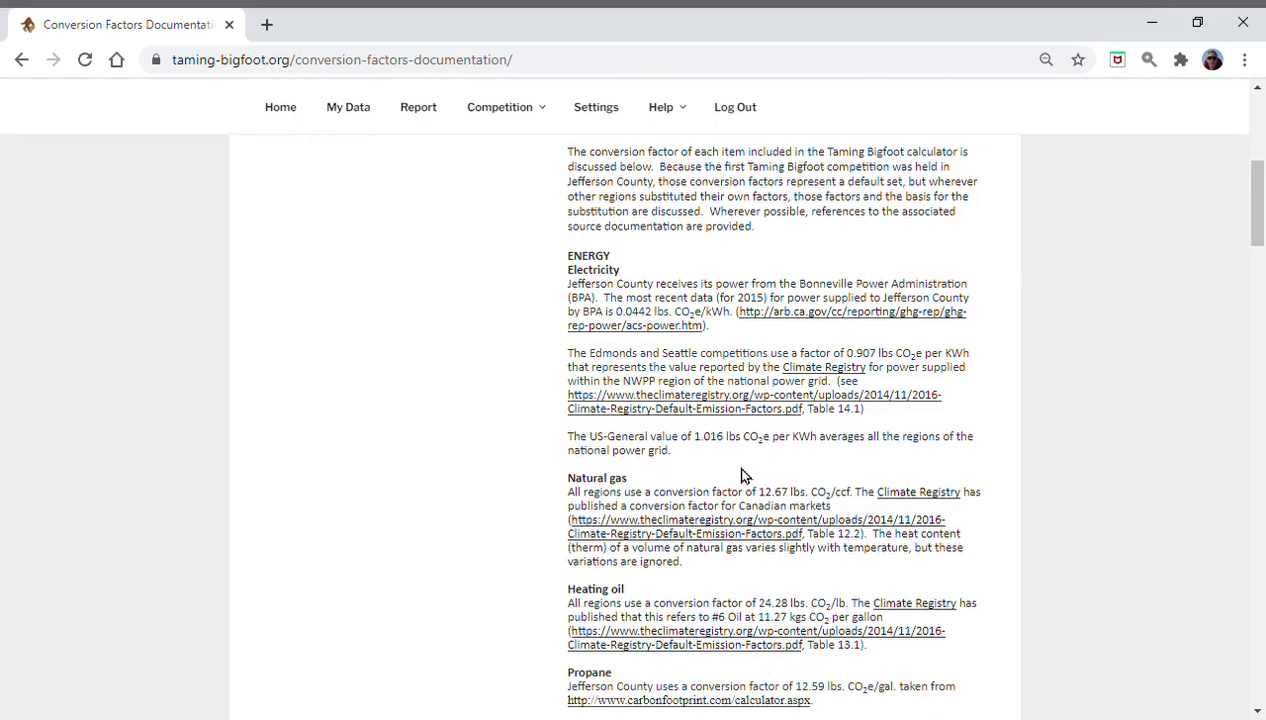
scroll(744, 476, down, 1)
scroll(744, 476, down, 3)
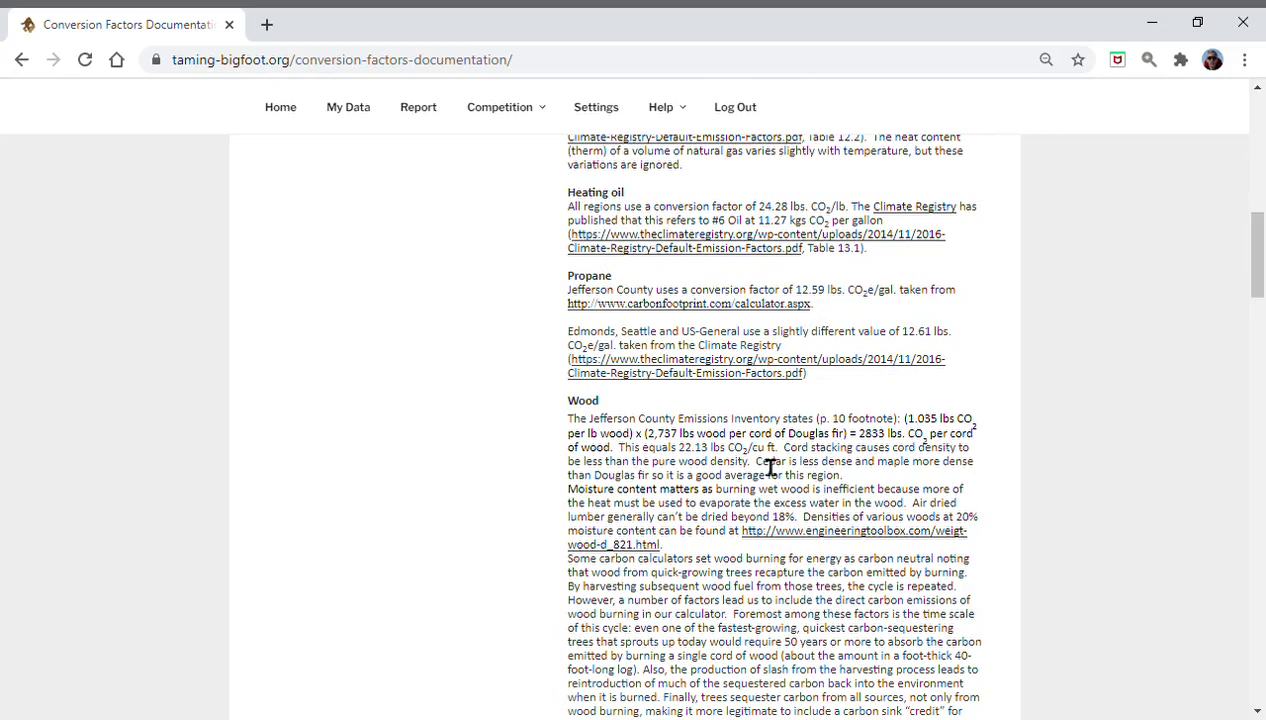
Review the conversion factors for wood, water, non-recycled garbage, and personal and public transportation, and return to the My Data page.
scroll(771, 467, down, 6)
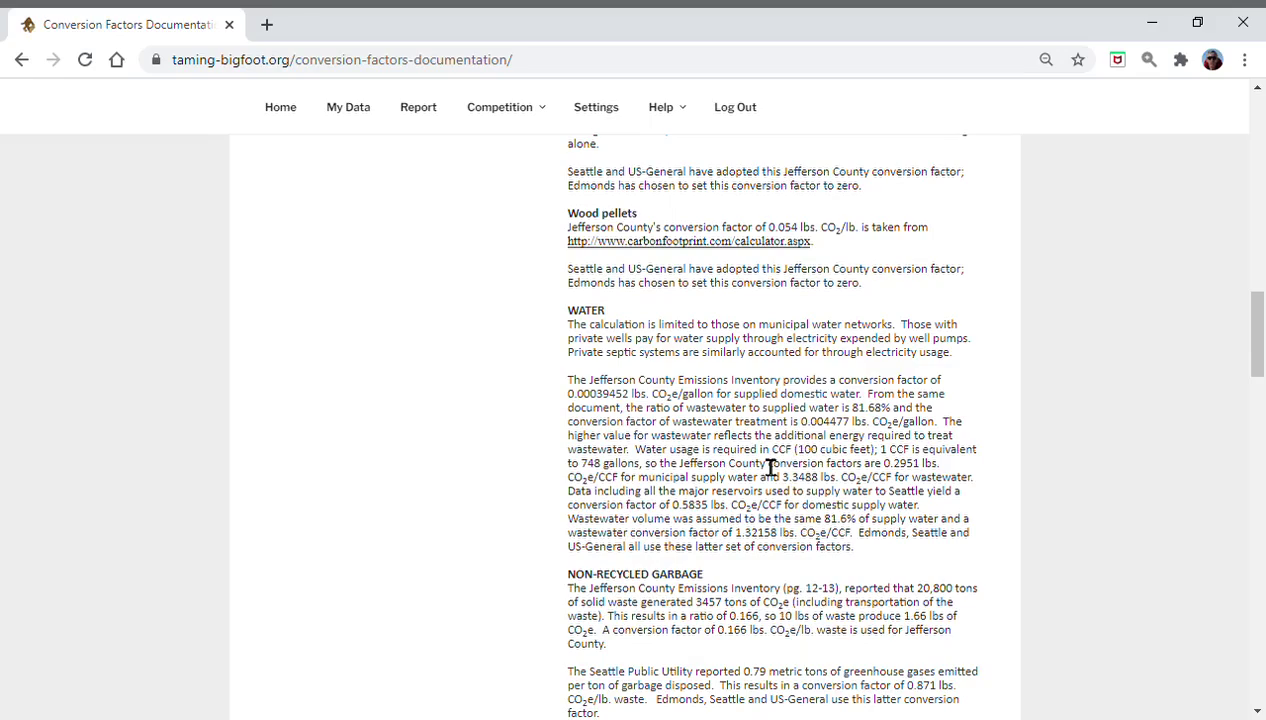
scroll(771, 467, down, 6)
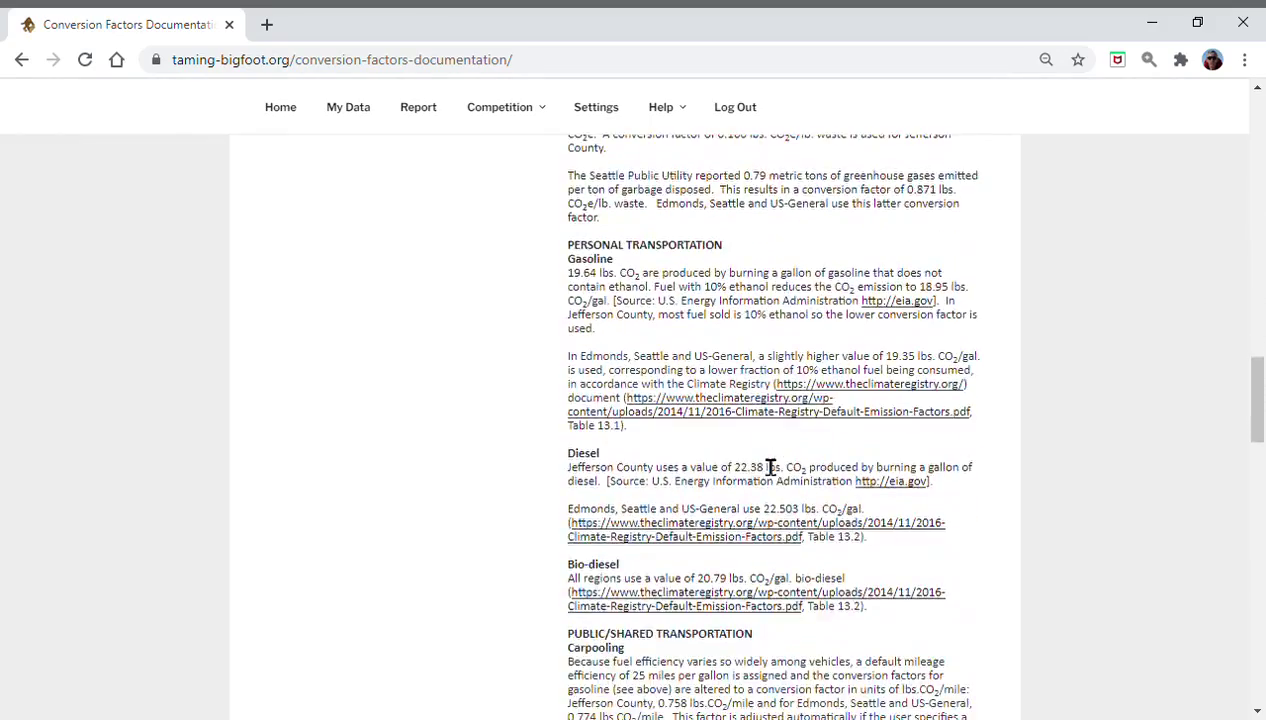
scroll(756, 460, down, 2)
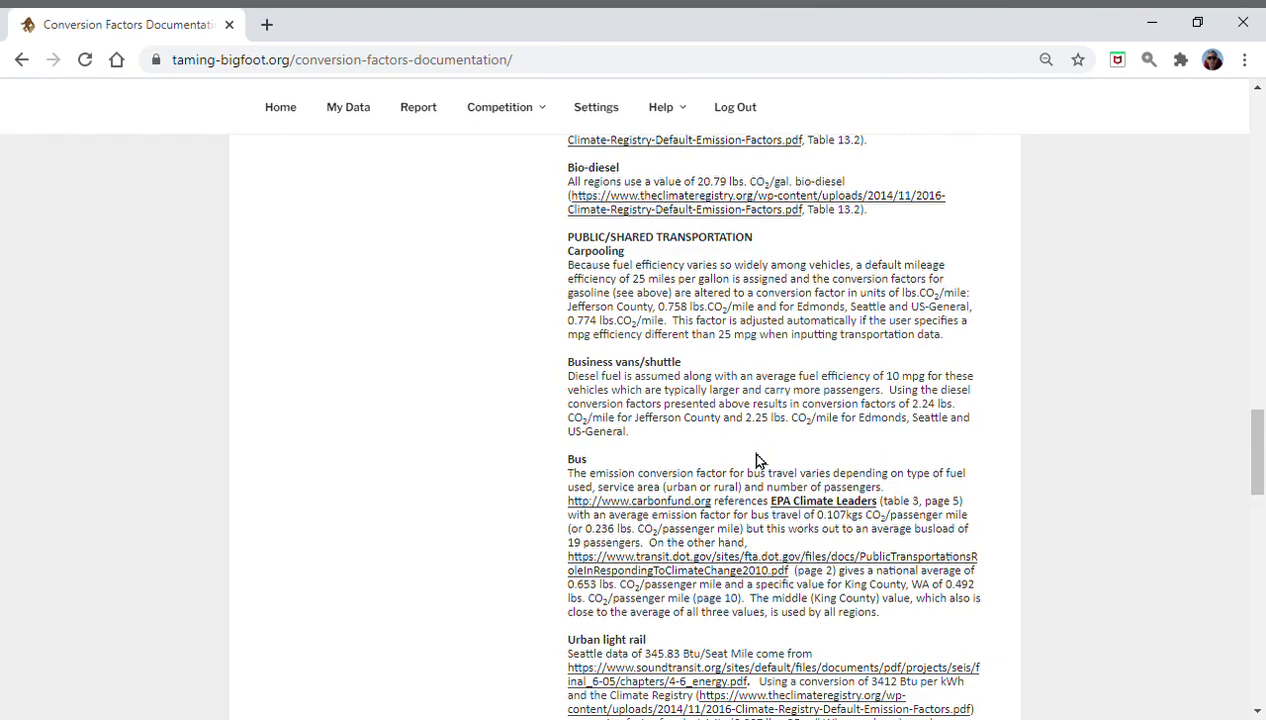
scroll(755, 460, down, 2)
mouse_move(664, 118)
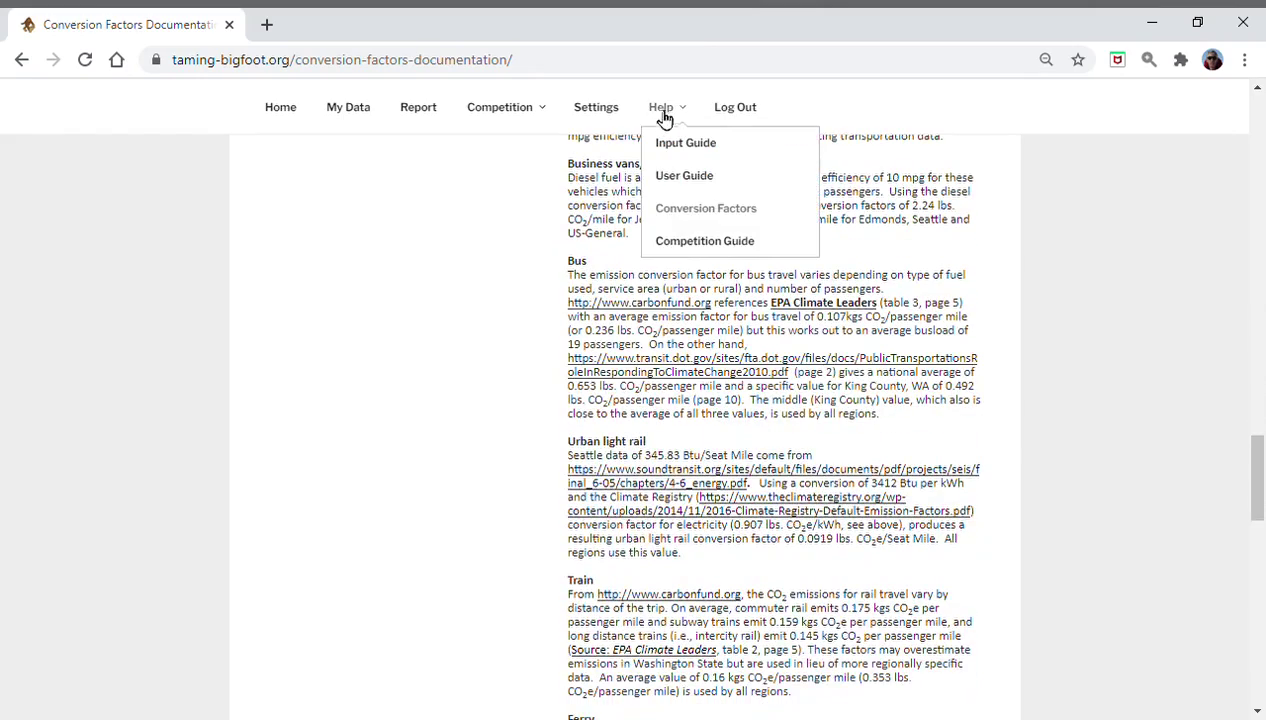
click(368, 118)
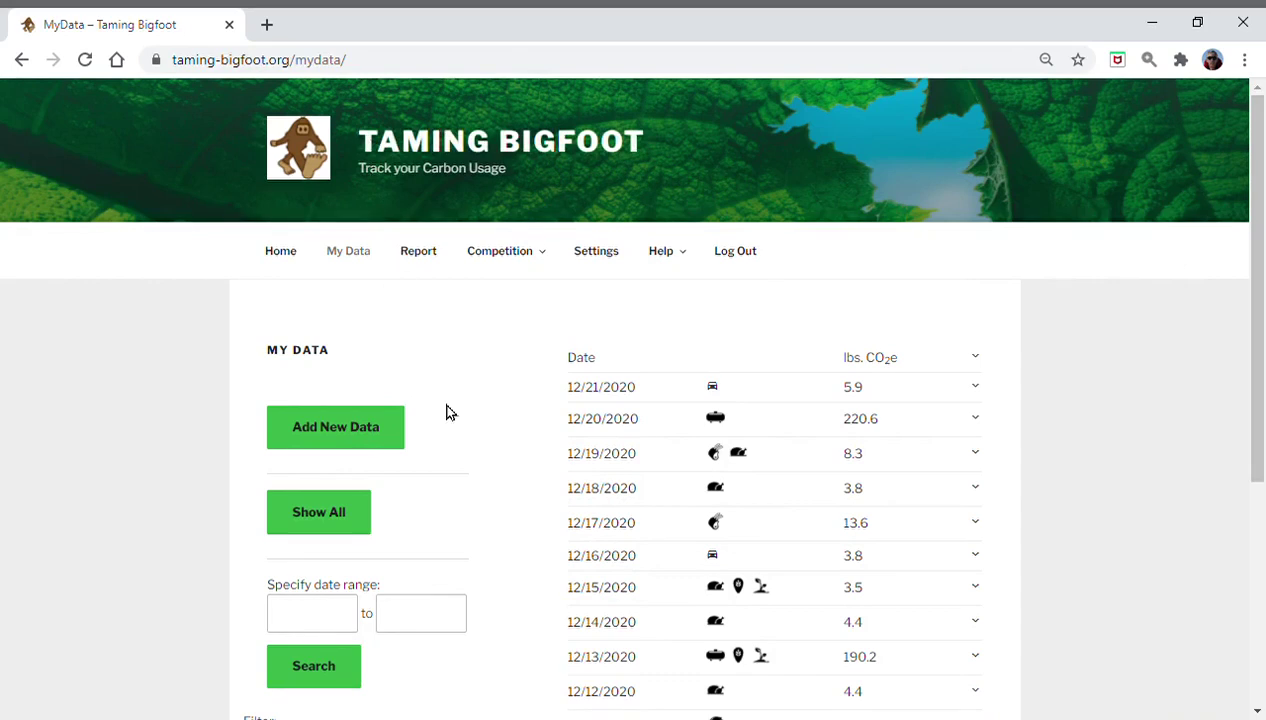